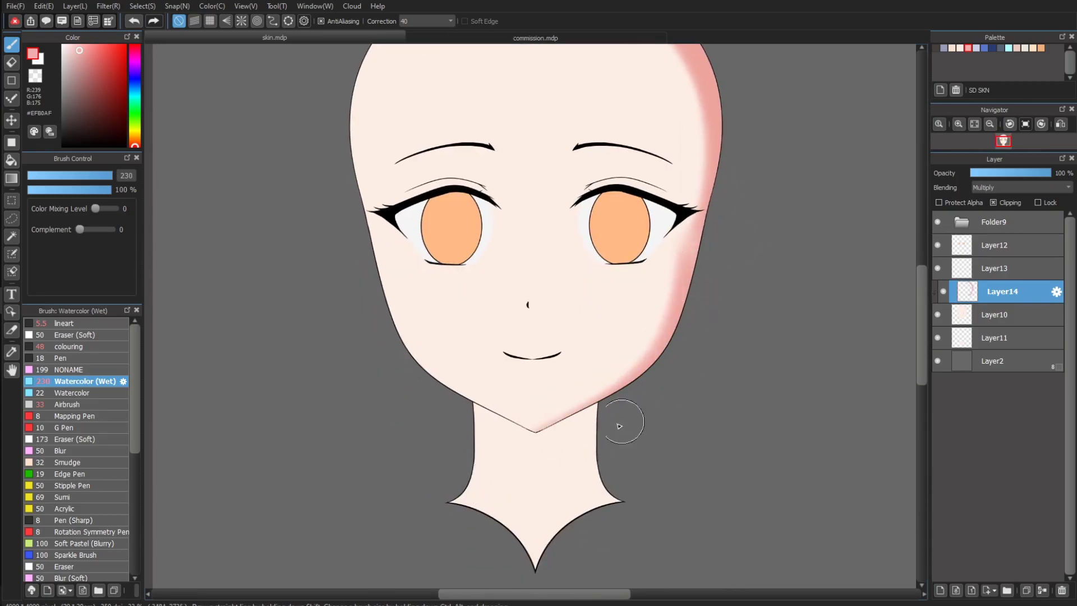
# Extend the pink multiply shadow along the right side of the forehead toward the crown.
pyautogui.scroll(2, 731, 257)
pyautogui.moveTo(698, 188)
pyautogui.mouseDown()
pyautogui.moveTo(673, 106)
pyautogui.moveTo(547, 70)
pyautogui.mouseUp()
pyautogui.scroll(2, 548, 228)
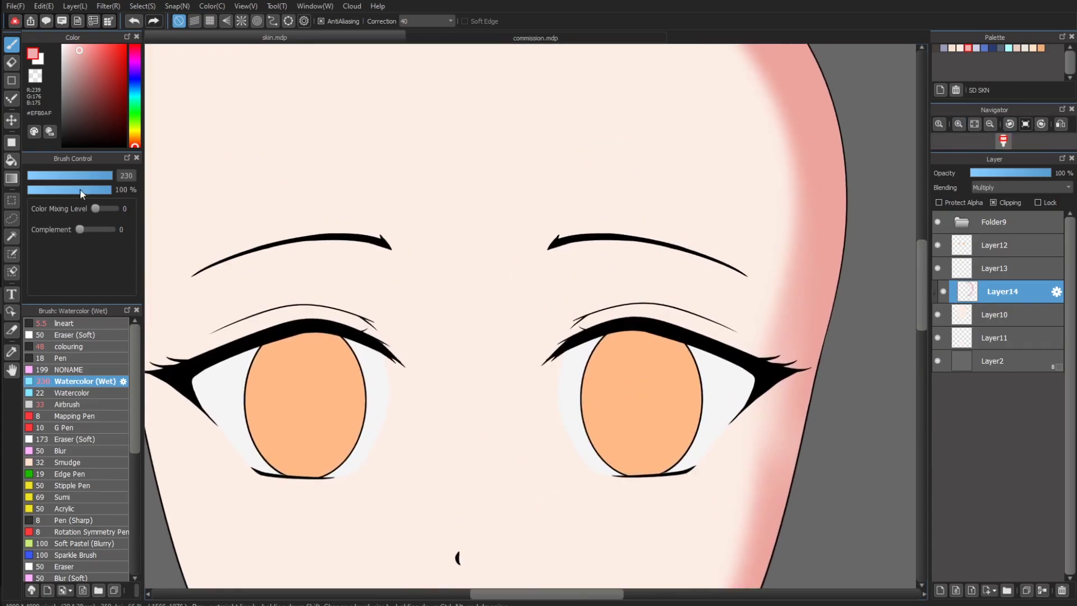
pyautogui.moveTo(553, 249); pyautogui.dragTo(612, 252)
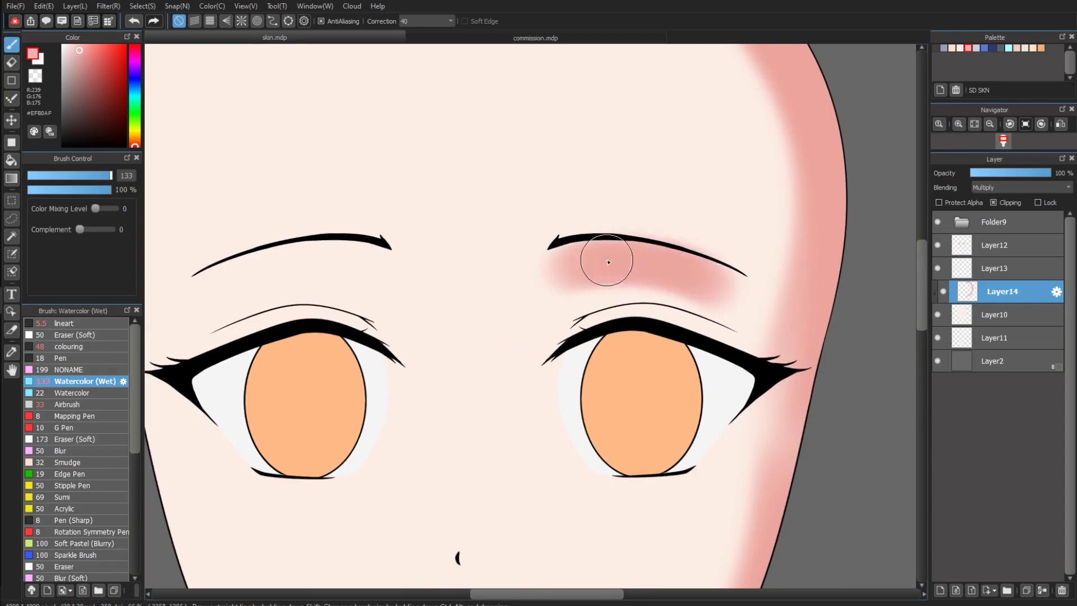
pyautogui.hotkey('ctrl', 'z')
pyautogui.moveTo(575, 320)
pyautogui.mouseDown()
pyautogui.moveTo(667, 317)
pyautogui.moveTo(729, 331)
pyautogui.moveTo(577, 270)
pyautogui.moveTo(716, 245)
pyautogui.moveTo(897, 292)
pyautogui.mouseUp()
pyautogui.hotkey('ctrl', 'z')
pyautogui.scroll(2, 729, 331)
pyautogui.moveTo(410, 307); pyautogui.dragTo(482, 293)
pyautogui.hotkey('ctrl', 'z')
# Shade both upper eyelids in pink with the Watercolor brush at size 22, then soften them with Blur at size 104.
pyautogui.moveTo(331, 311); pyautogui.dragTo(583, 297)
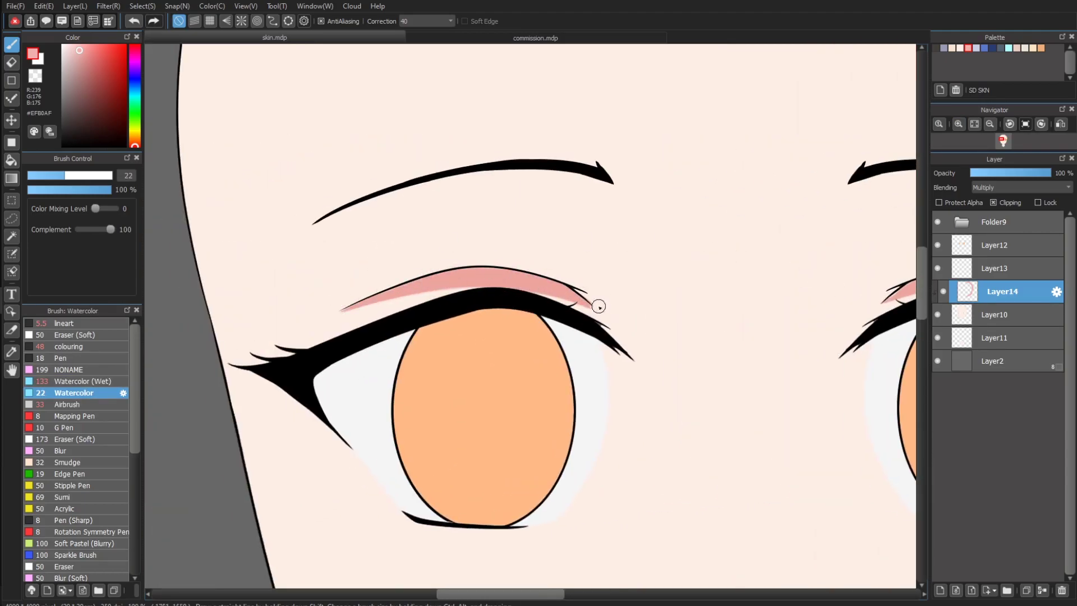
pyautogui.press('b')
pyautogui.hscroll(5, 671, 303)
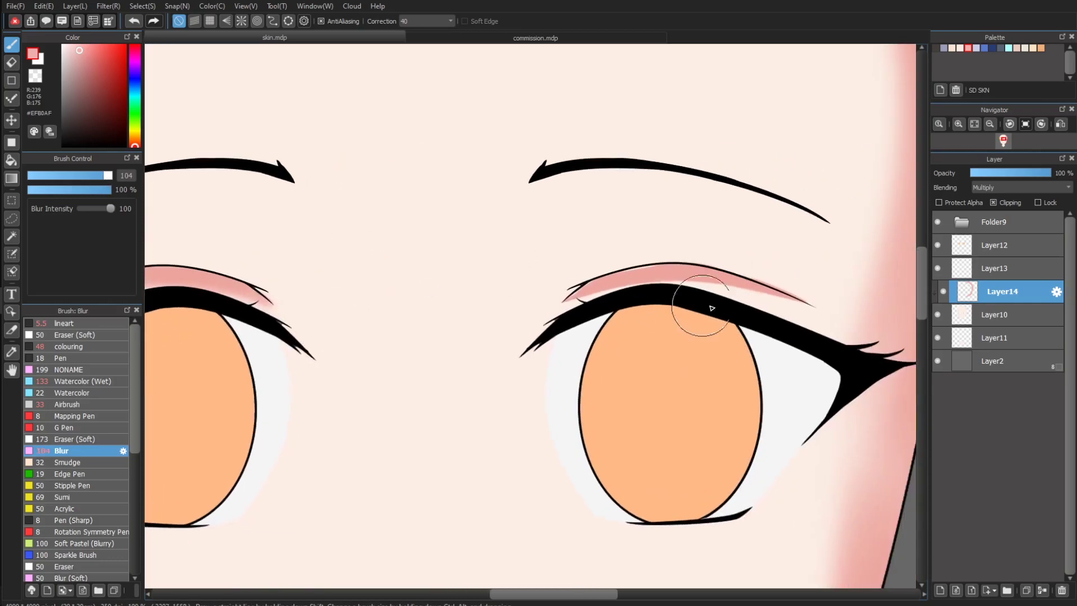
# Paint a tapered pink shadow along the right side of the nose with the size 22 Watercolor brush and trim its edges.
pyautogui.click(73, 393)
pyautogui.scroll(-4, 708, 175)
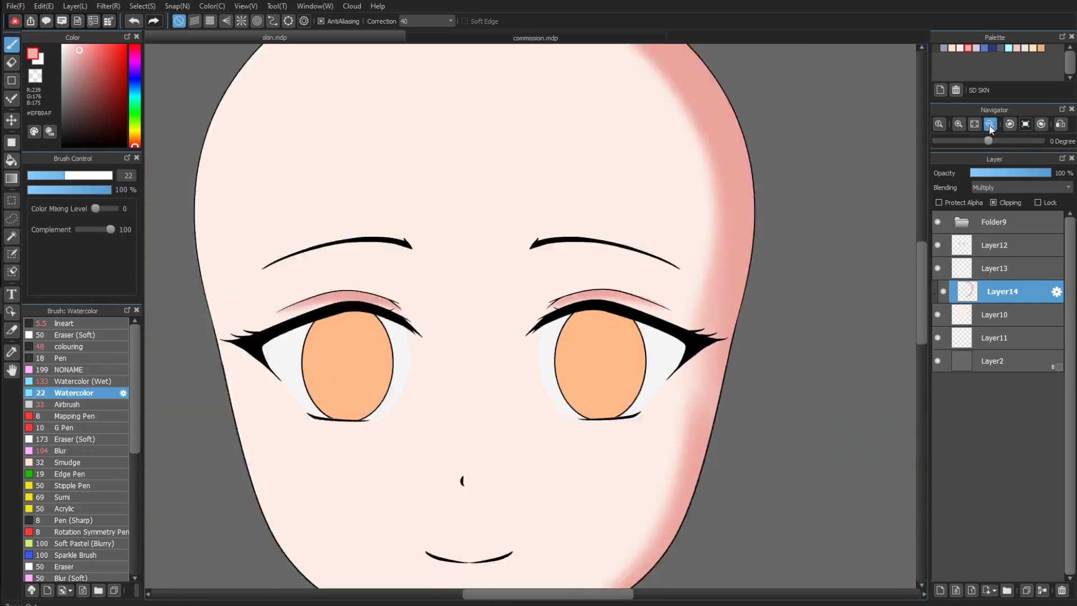
pyautogui.scroll(3, 709, 176)
pyautogui.scroll(2, 809, 249)
pyautogui.scroll(-5, 555, 271)
pyautogui.moveTo(559, 335); pyautogui.dragTo(533, 367)
pyautogui.hotkey('ctrl', 'z')
pyautogui.moveTo(544, 208); pyautogui.dragTo(549, 275)
pyautogui.press('e')
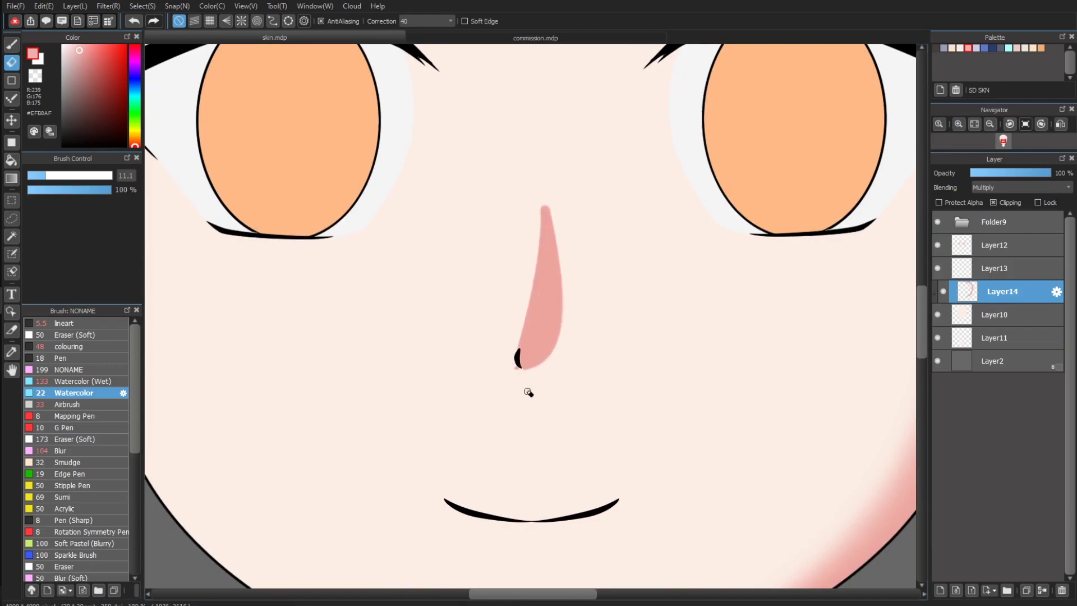
# Blur the nose shadow, extend it up the bridge with Watercolor, and soften it again with Blur at size 202.
pyautogui.press('b')
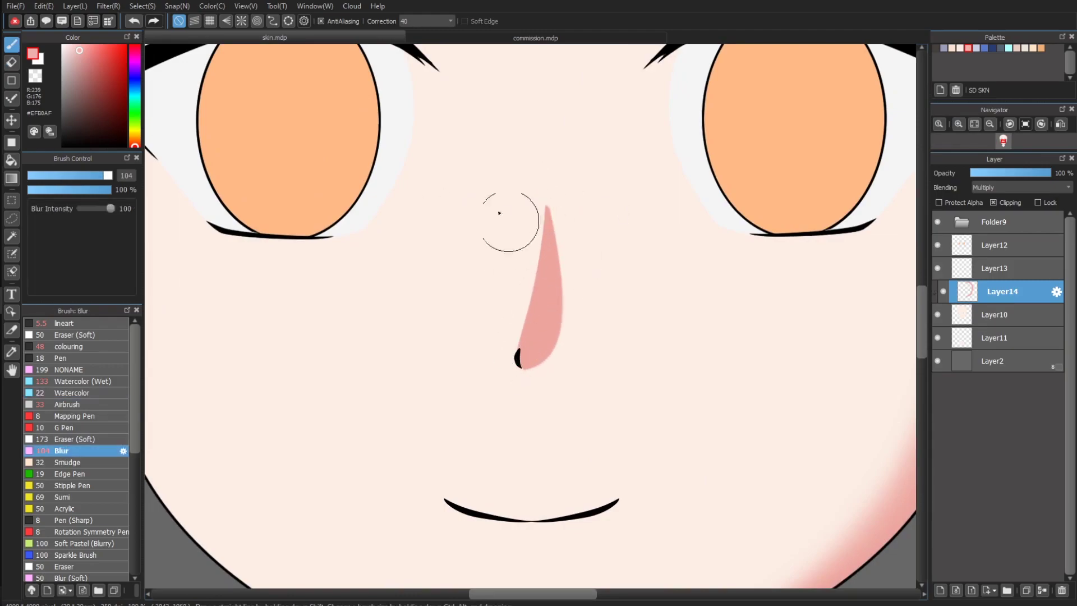
pyautogui.hotkey('ctrl', '-')
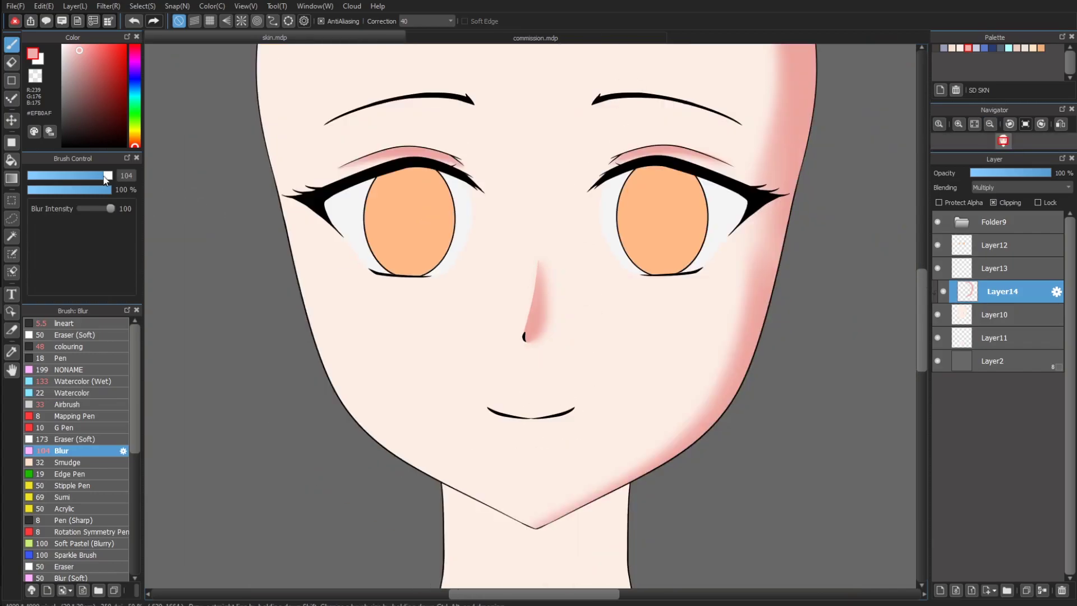
pyautogui.press('b')
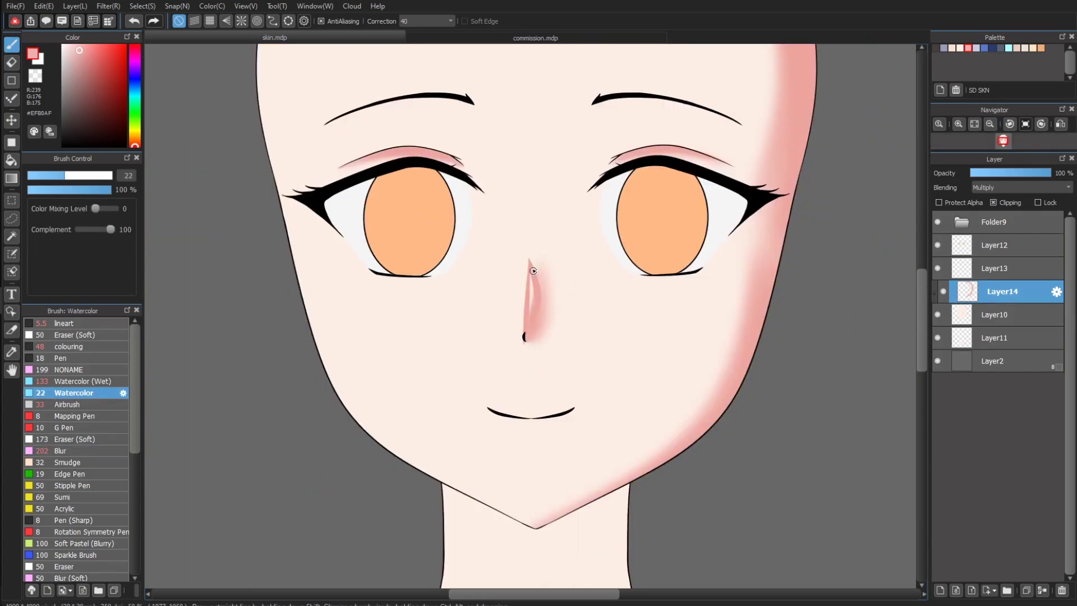
pyautogui.press('b')
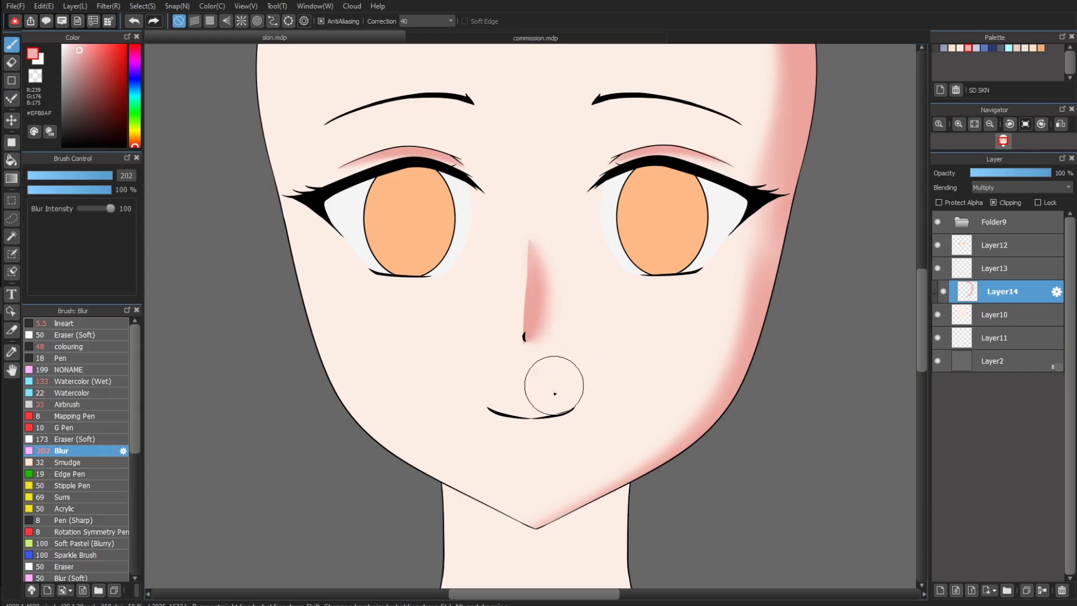
pyautogui.hotkey('ctrl', '-')
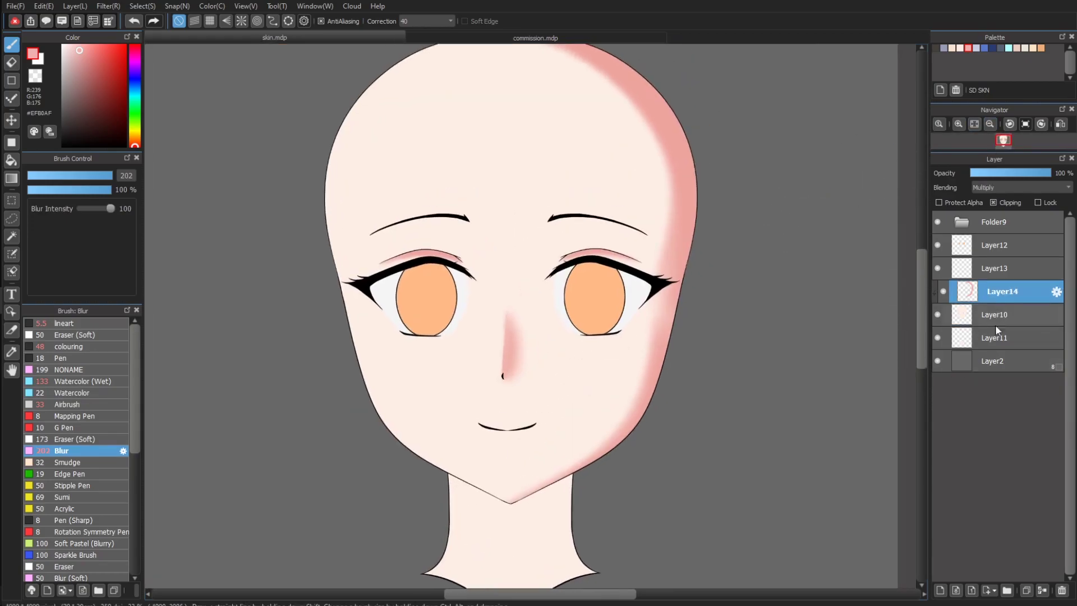
# Add a new layer directly above Layer11, clip it, and set its blending to Multiply.
pyautogui.hotkey('ctrl', 'shift', 'n')
pyautogui.moveTo(997, 291); pyautogui.dragTo(997, 339)
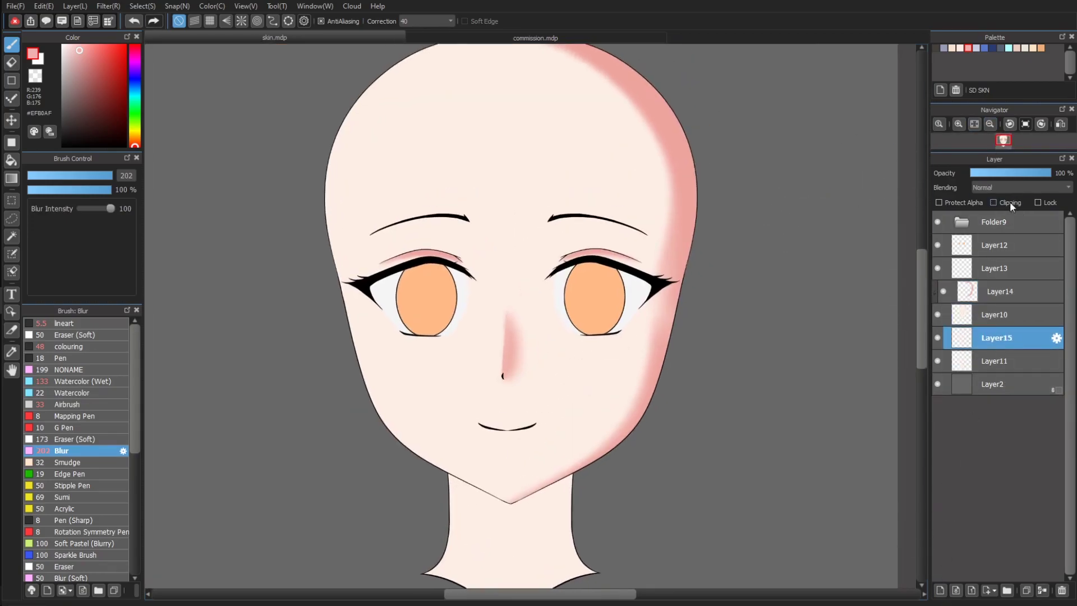
pyautogui.click(994, 202)
pyautogui.click(1021, 188)
pyautogui.click(1004, 205)
# Paint a pink shadow under the chin and down the right side of the neck with Watercolor (Wet) at size 133.
pyautogui.click(958, 123)
pyautogui.click(73, 381)
pyautogui.moveTo(560, 432)
pyautogui.mouseDown()
pyautogui.moveTo(601, 424)
pyautogui.moveTo(578, 481)
pyautogui.mouseUp()
# Strengthen and define the edge of the pink shadow from the crown down the right side of the face on Layer14.
pyautogui.scroll(-2, 600, 425)
pyautogui.scroll(-3, 578, 481)
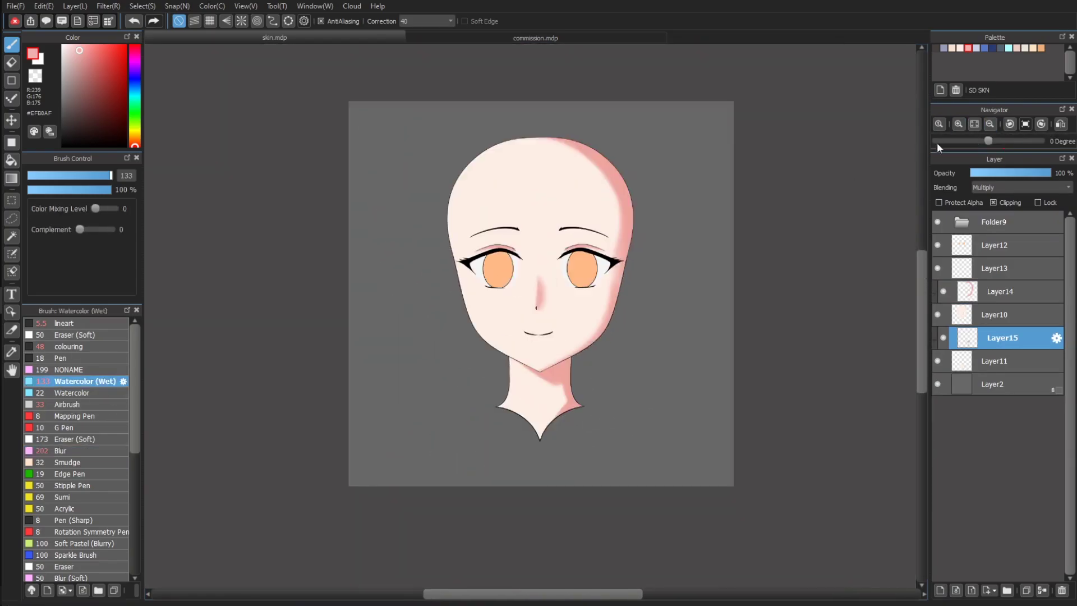
pyautogui.scroll(1, 578, 481)
pyautogui.moveTo(545, 128)
pyautogui.mouseDown()
pyautogui.moveTo(592, 144)
pyautogui.moveTo(627, 353)
pyautogui.moveTo(645, 331)
pyautogui.moveTo(641, 373)
pyautogui.mouseUp()
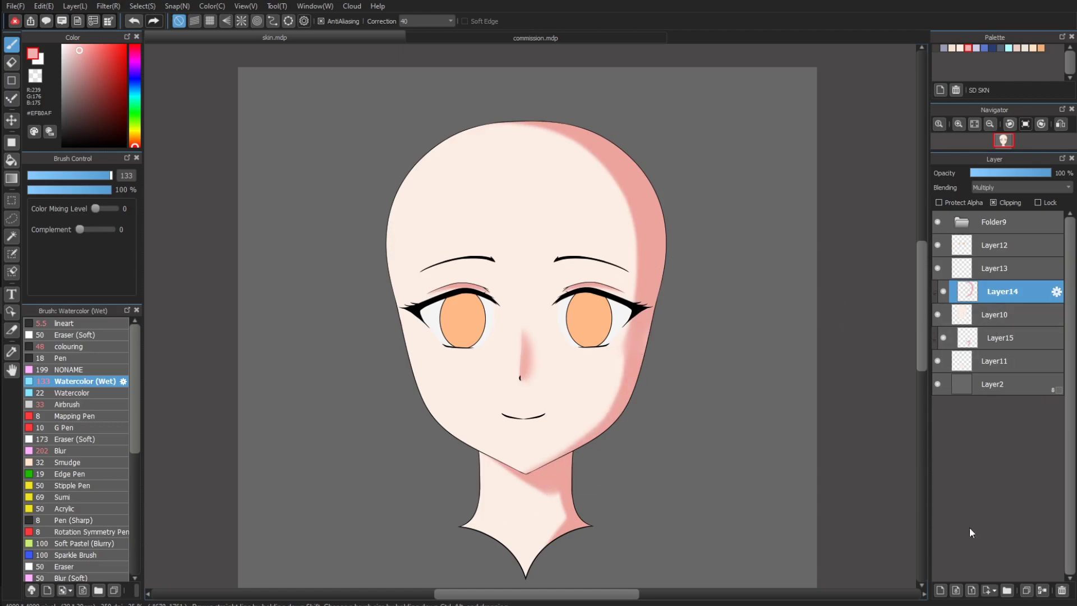
# Add a clipped layer beneath the face shadow and cover the face in navy #001042 with the colouring brush at size 1000.
pyautogui.click(940, 590)
pyautogui.click(1004, 187)
pyautogui.click(999, 192)
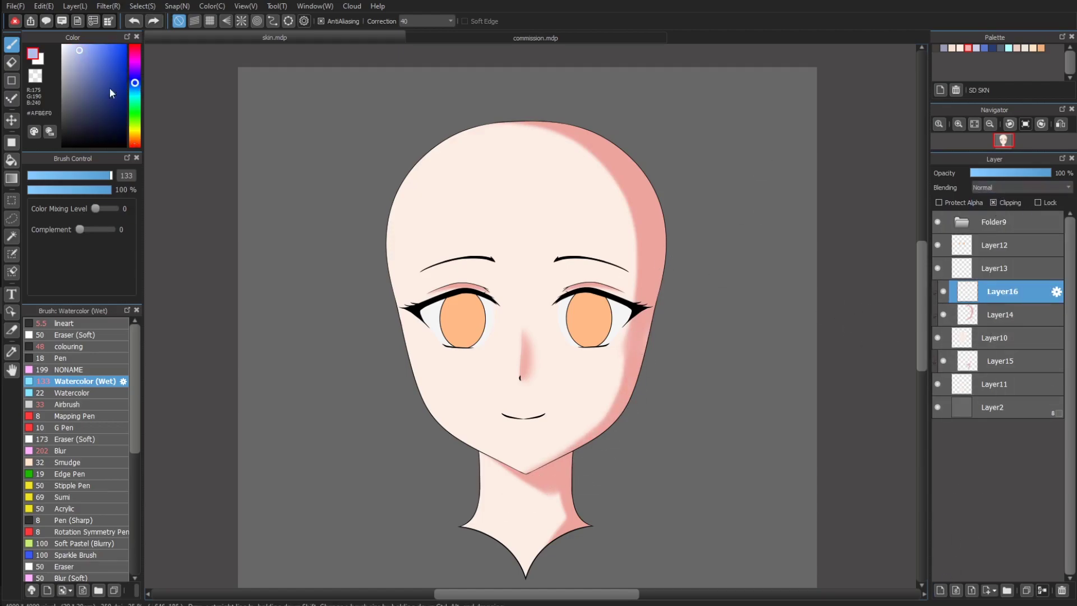
pyautogui.click(71, 346)
pyautogui.moveTo(59, 175); pyautogui.dragTo(149, 178)
pyautogui.moveTo(1002, 291); pyautogui.dragTo(1002, 325)
pyautogui.moveTo(589, 146)
pyautogui.mouseDown()
pyautogui.moveTo(644, 359)
pyautogui.moveTo(460, 357)
pyautogui.moveTo(438, 186)
pyautogui.moveTo(583, 271)
pyautogui.moveTo(552, 382)
pyautogui.mouseUp()
# Add a clipped layer directly above Layer11 and cover the neck with navy #001042.
pyautogui.click(994, 384)
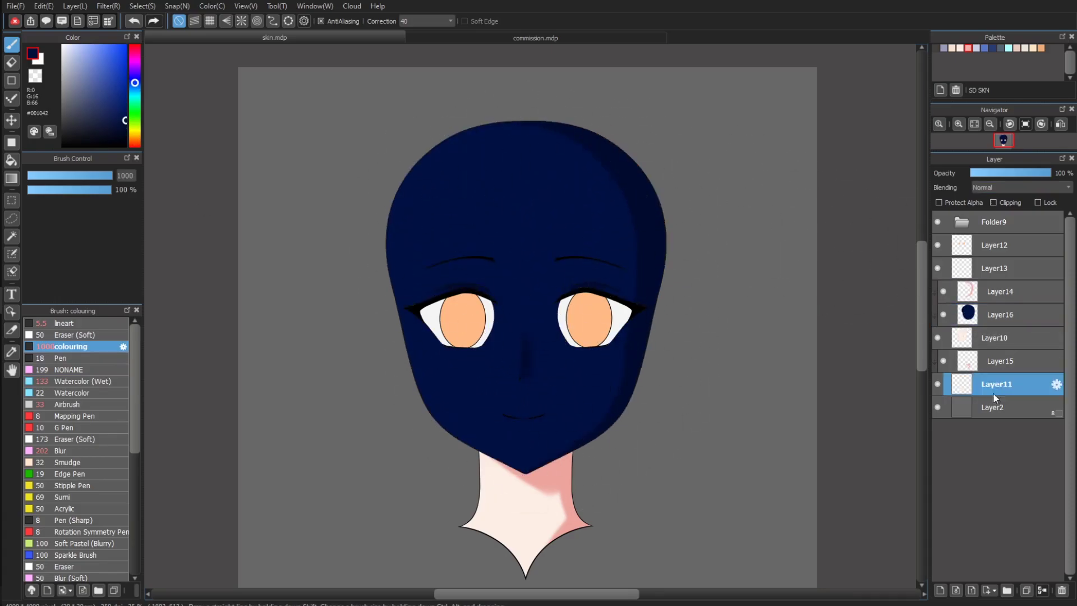
pyautogui.click(940, 590)
pyautogui.moveTo(618, 449); pyautogui.dragTo(504, 560)
# Lower the opacity of the navy neck and face layers, setting the face layer to 16%.
pyautogui.moveTo(1049, 173); pyautogui.dragTo(984, 177)
pyautogui.click(1002, 314)
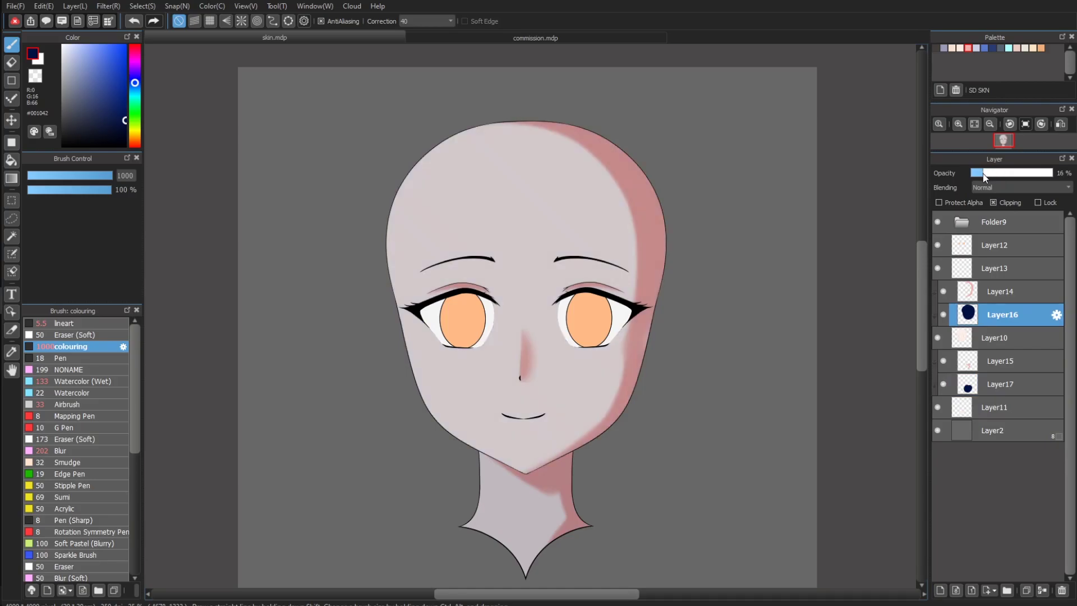
pyautogui.click(984, 393)
# Add a clipped layer above the face shadow and set up Watercolor (Wet) with light yellow #FFE0A3.
pyautogui.click(998, 291)
pyautogui.click(940, 590)
pyautogui.scroll(1, 609, 170)
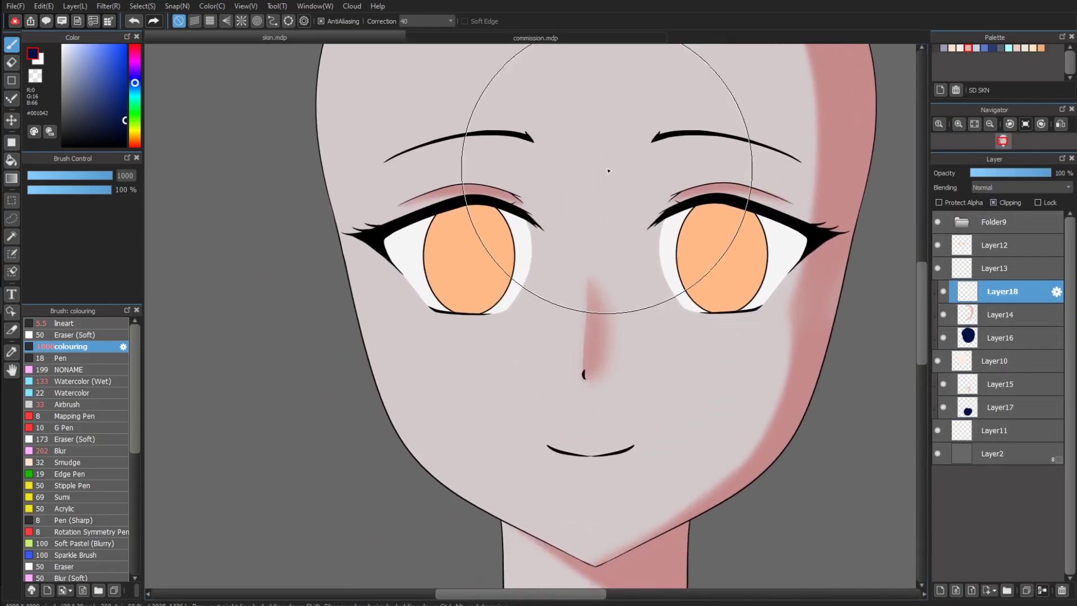
pyautogui.click(84, 381)
pyautogui.hotkey('ctrl', '-')
pyautogui.click(134, 137)
pyautogui.click(85, 44)
pyautogui.click(1000, 188)
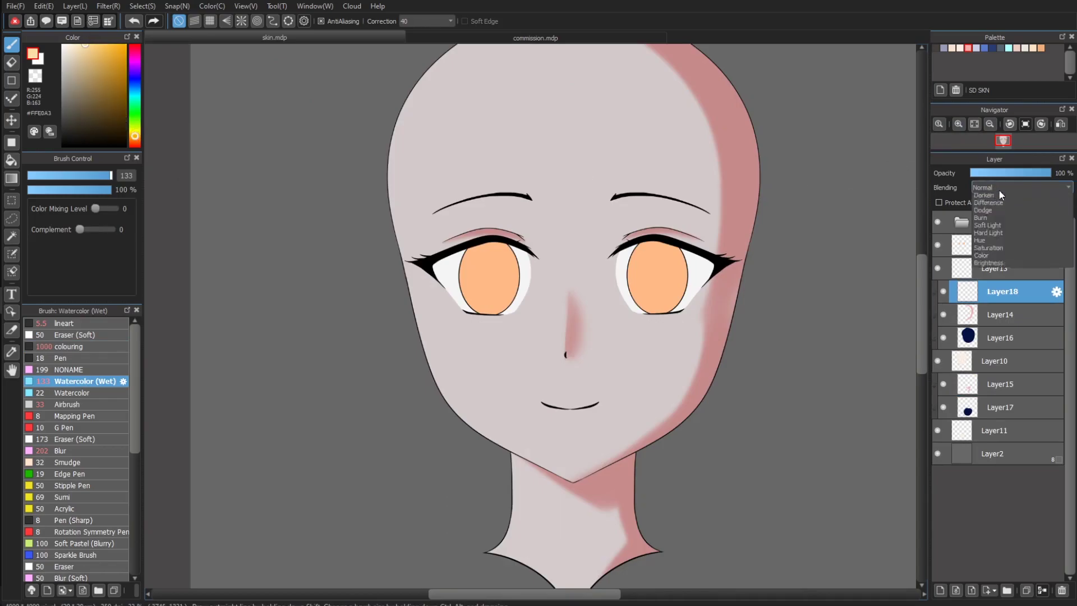
# Paint a yellow rim light along the left edge of the face from chin to forehead with Watercolor (Wet) at size 367.
pyautogui.moveTo(391, 269); pyautogui.dragTo(546, 474)
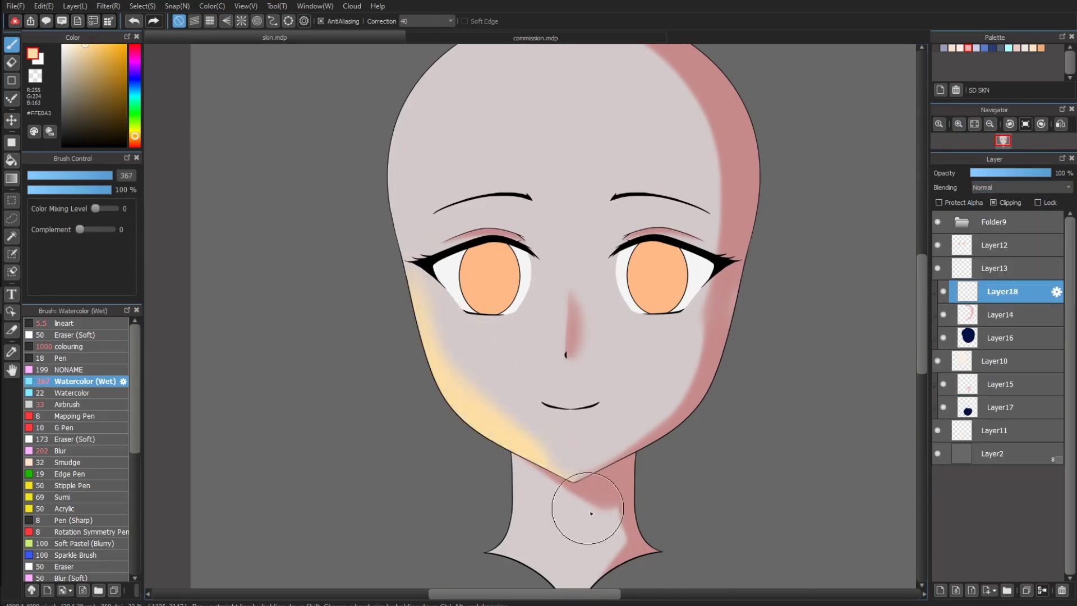
pyautogui.scroll(2, 533, 481)
pyautogui.moveTo(432, 387); pyautogui.dragTo(488, 108)
# Glaze faint yellow light over the left temple and eye area with Watercolor (Wet) at size 254 and 33% opacity.
pyautogui.hotkey('ctrl', '+')
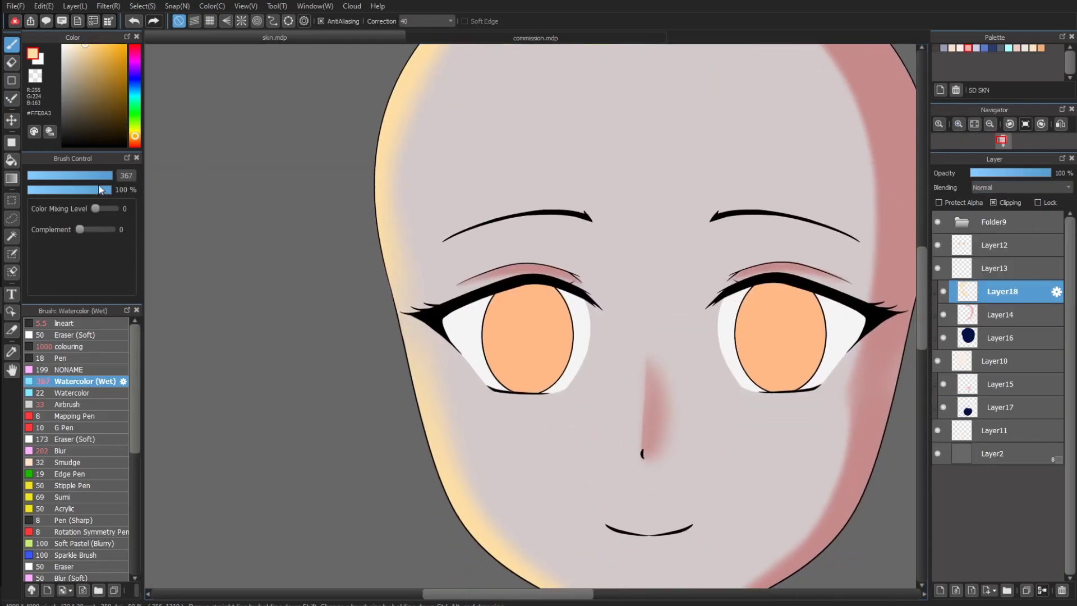
pyautogui.moveTo(381, 313); pyautogui.dragTo(423, 261)
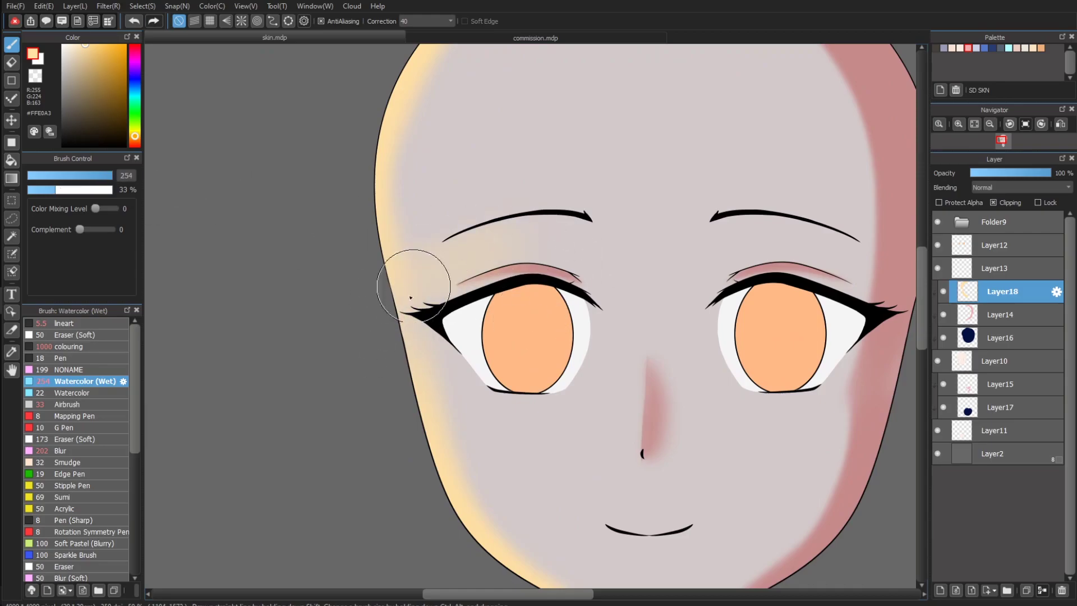
pyautogui.moveTo(424, 315); pyautogui.dragTo(400, 233)
# Paint a yellow triangular light patch on the right cheek with Watercolor and soften its edges with Blur.
pyautogui.click(974, 123)
pyautogui.click(959, 124)
pyautogui.click(73, 393)
pyautogui.moveTo(551, 307)
pyautogui.mouseDown()
pyautogui.moveTo(608, 339)
pyautogui.moveTo(628, 303)
pyautogui.moveTo(562, 319)
pyautogui.moveTo(614, 306)
pyautogui.moveTo(514, 311)
pyautogui.moveTo(572, 331)
pyautogui.mouseUp()
pyautogui.click(62, 450)
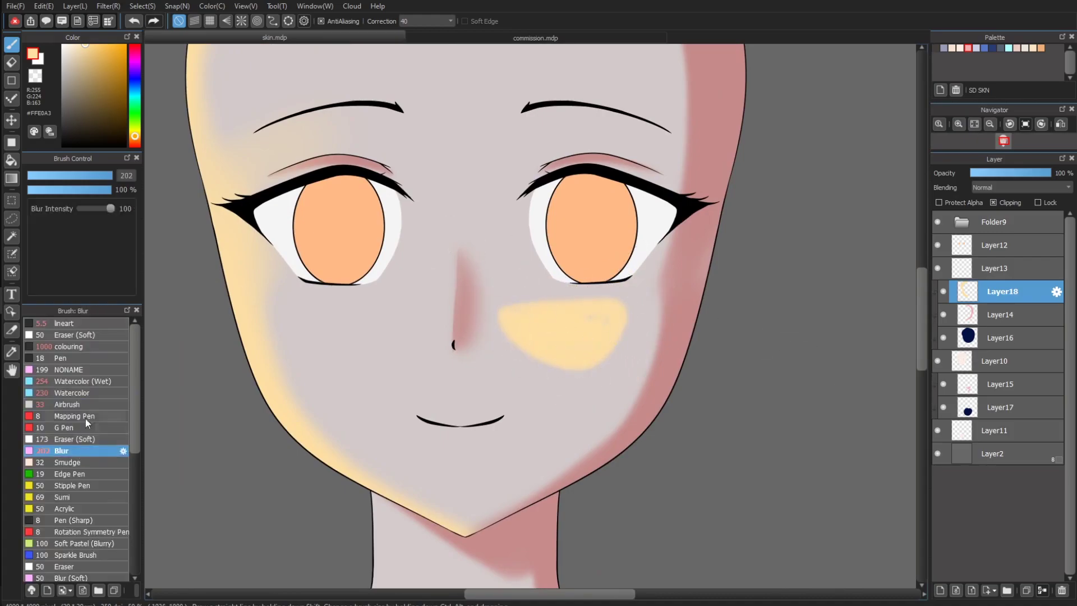
pyautogui.scroll(5, 126, 175)
pyautogui.moveTo(613, 330)
pyautogui.mouseDown()
pyautogui.moveTo(549, 323)
pyautogui.moveTo(613, 321)
pyautogui.moveTo(593, 313)
pyautogui.moveTo(554, 364)
pyautogui.moveTo(618, 383)
pyautogui.moveTo(599, 324)
pyautogui.mouseUp()
# Set the face light layer's blending to Add and its opacity to 18%.
pyautogui.scroll(-5, 629, 336)
pyautogui.click(1020, 188)
pyautogui.click(1003, 216)
pyautogui.moveTo(1048, 172); pyautogui.dragTo(984, 173)
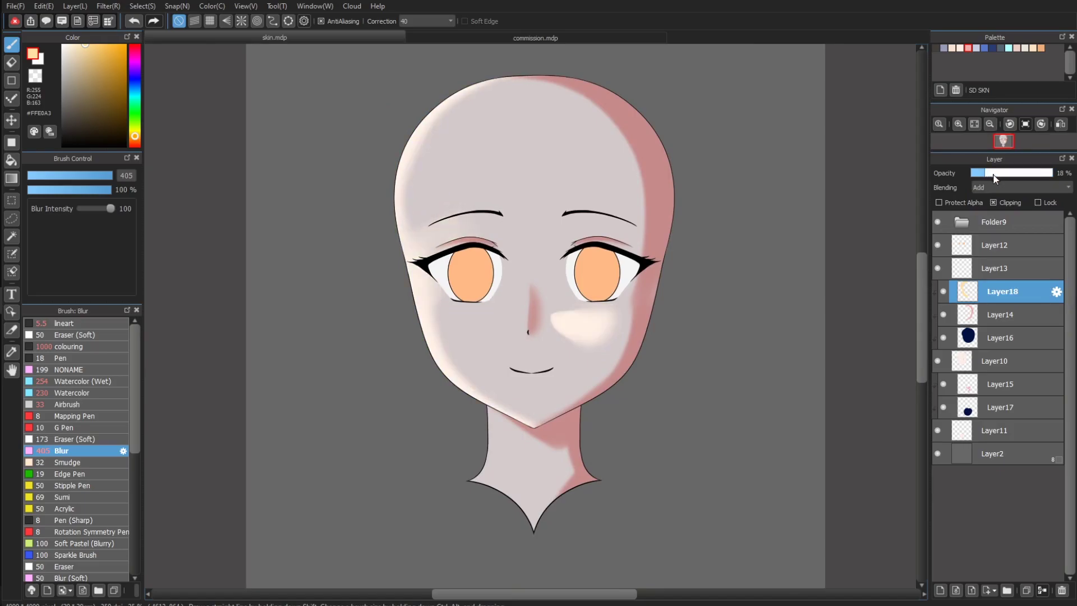
# Paint a highlight on the left side of the nose with Watercolor at size 33, clean its edge, and blur it at size 154.
pyautogui.scroll(2, 475, 206)
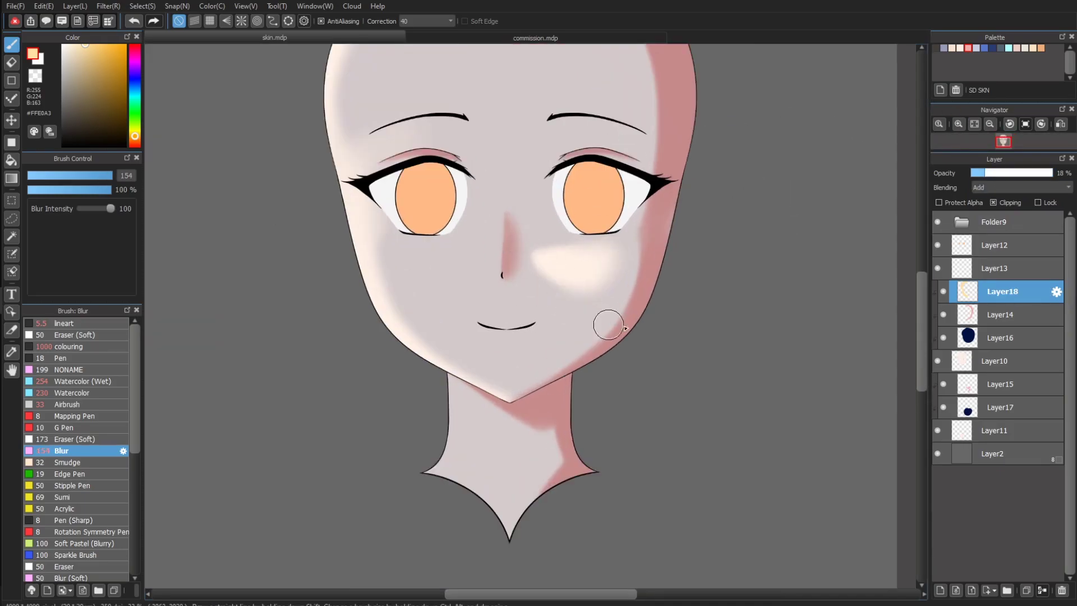
pyautogui.scroll(2, 560, 252)
pyautogui.press('b')
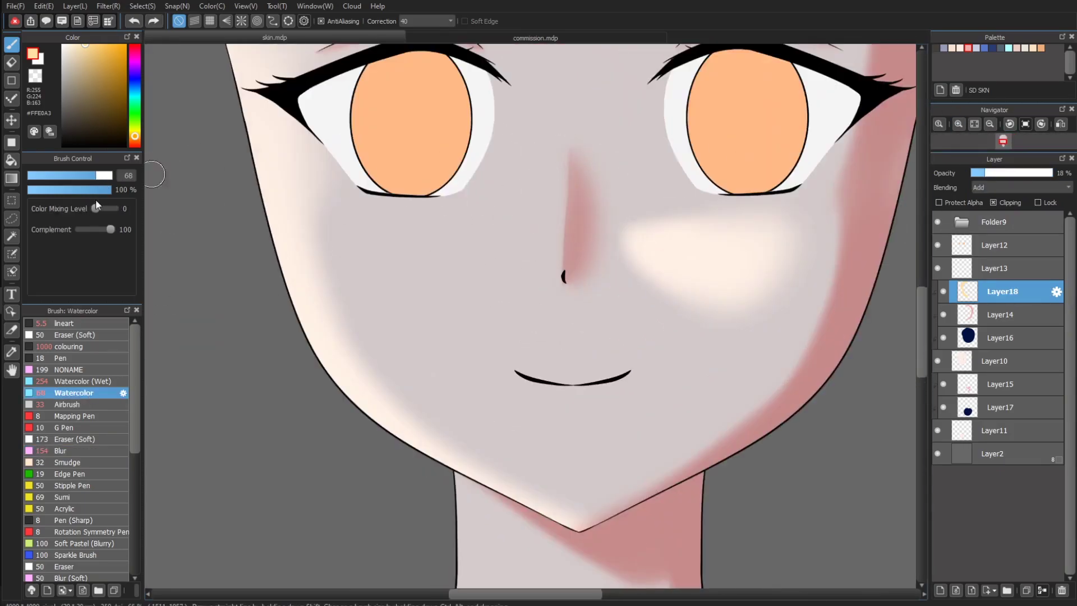
pyautogui.moveTo(564, 236); pyautogui.dragTo(561, 293)
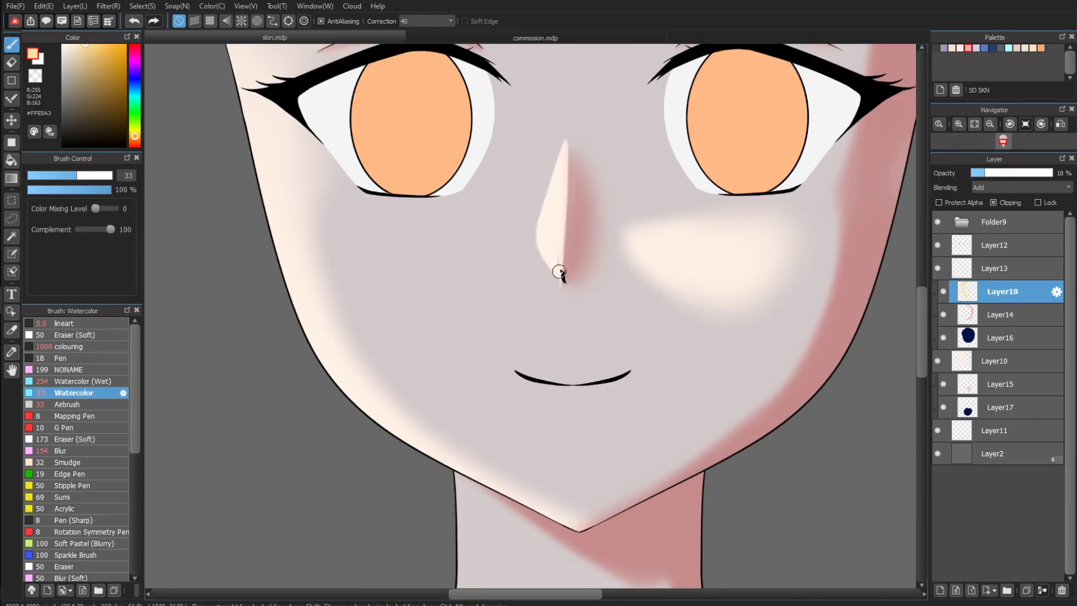
pyautogui.press('e')
pyautogui.click(96, 450)
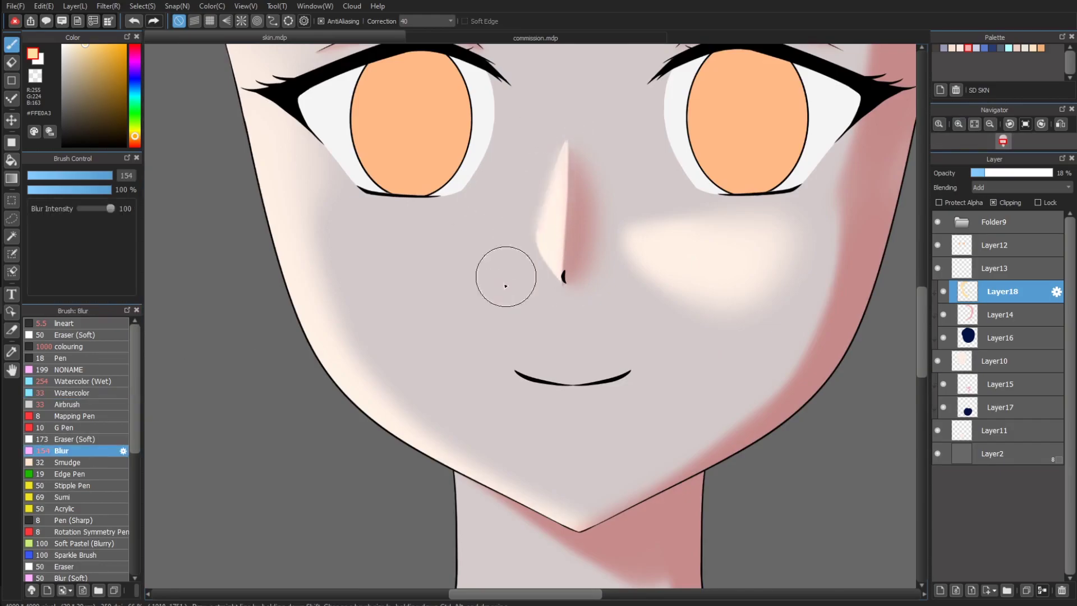
# Raise the face light layer's opacity to 29%.
pyautogui.scroll(-2, 829, 137)
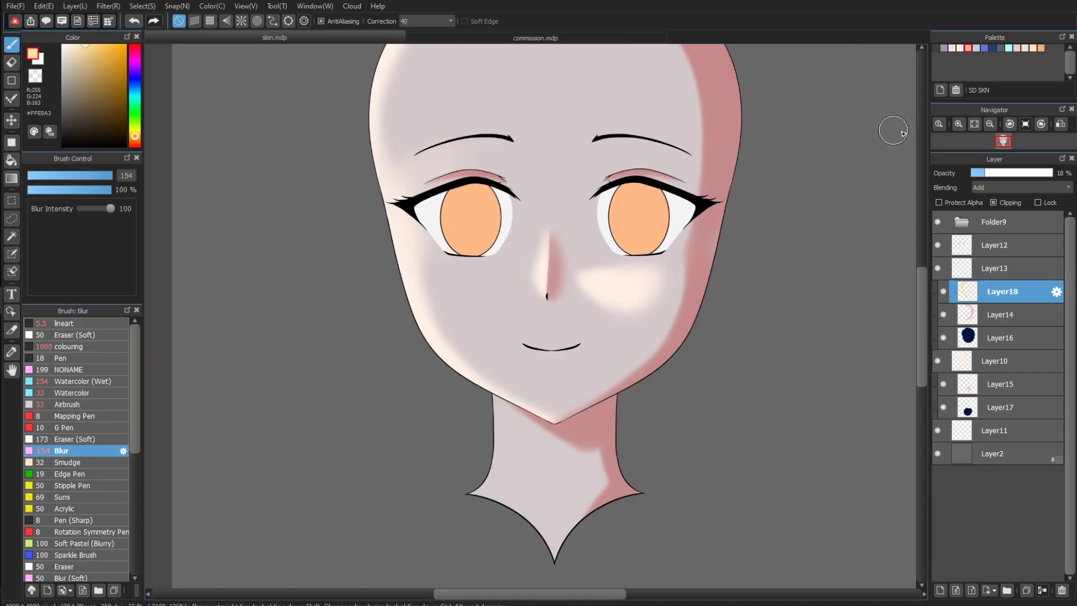
pyautogui.click(997, 174)
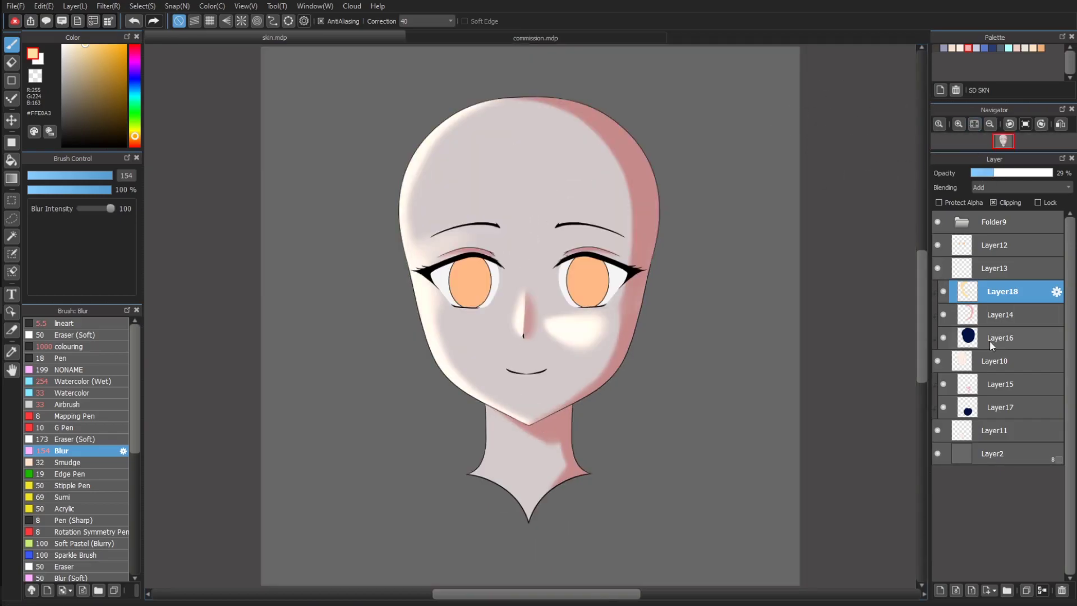
# Add a new clipped layer above the neck shadow for the neck lighting.
pyautogui.click(1000, 384)
pyautogui.click(940, 590)
pyautogui.click(1020, 187)
pyautogui.click(1004, 197)
# Paint yellow light down the left side of the neck with Watercolor (Wet) at 33% opacity, then blur its edges.
pyautogui.scroll(2, 306, 144)
pyautogui.click(84, 380)
pyautogui.moveTo(508, 278)
pyautogui.mouseDown()
pyautogui.moveTo(487, 359)
pyautogui.moveTo(595, 341)
pyautogui.mouseUp()
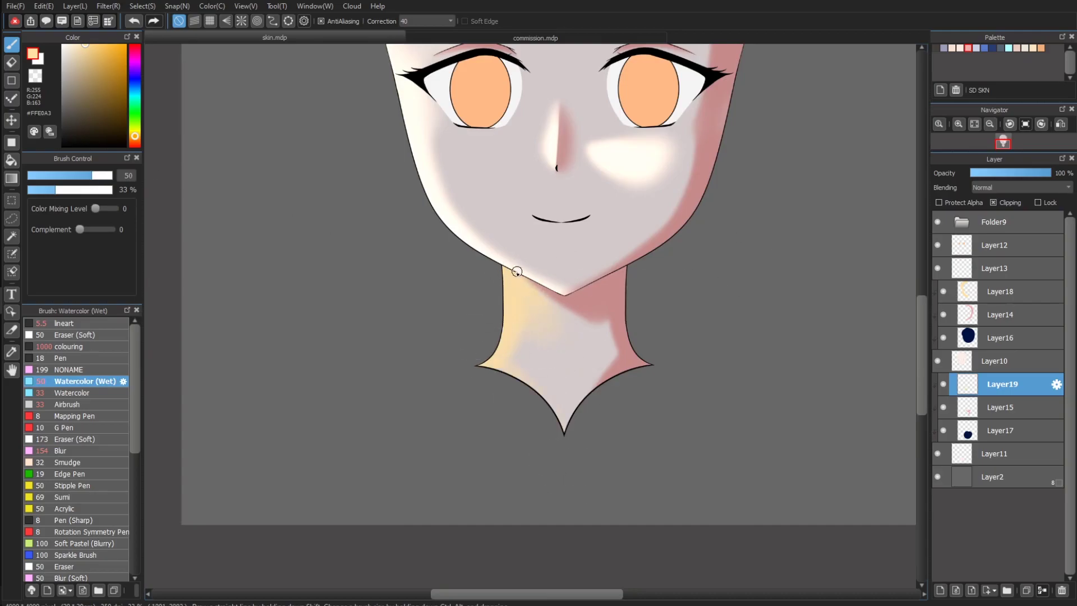
pyautogui.click(62, 450)
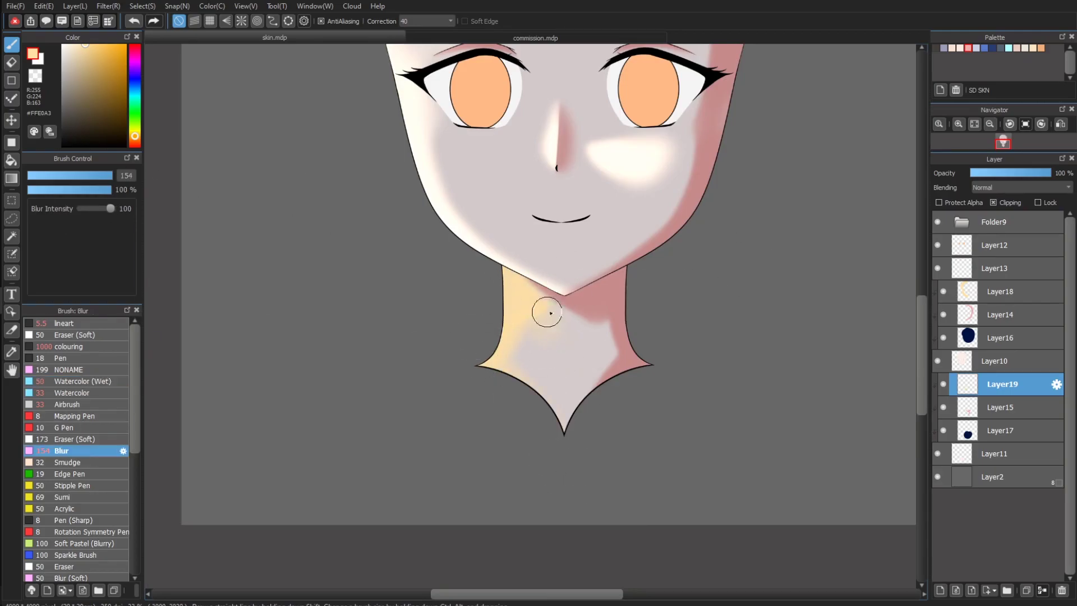
# Add a yellow light sliver beside the shadow on the lower right neck with Watercolor at size 33, and blur it.
pyautogui.scroll(2, 572, 346)
pyautogui.click(73, 392)
pyautogui.moveTo(671, 259); pyautogui.dragTo(692, 335)
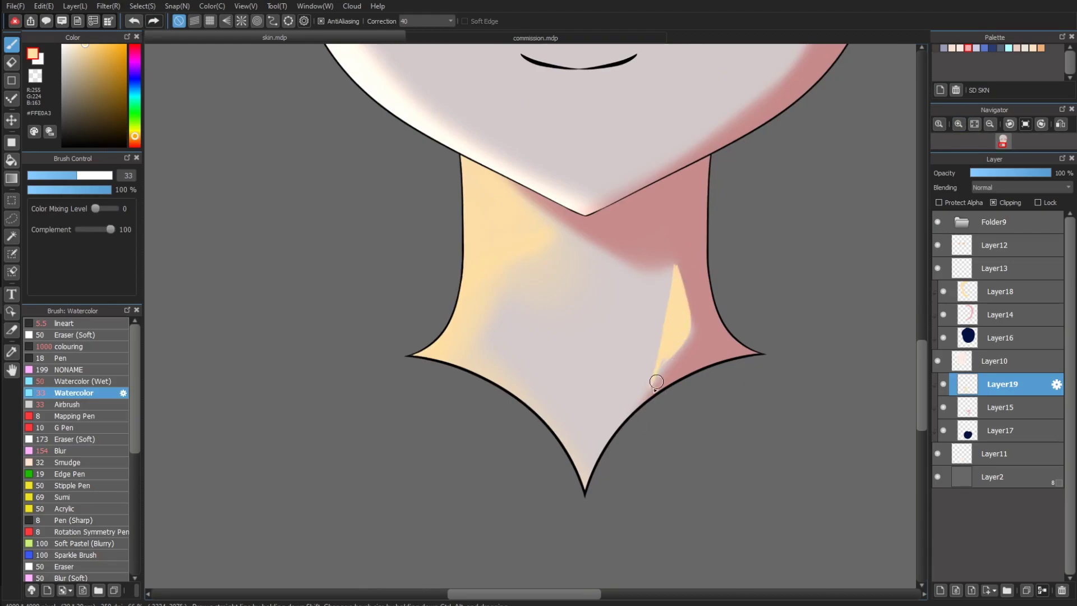
pyautogui.press('b')
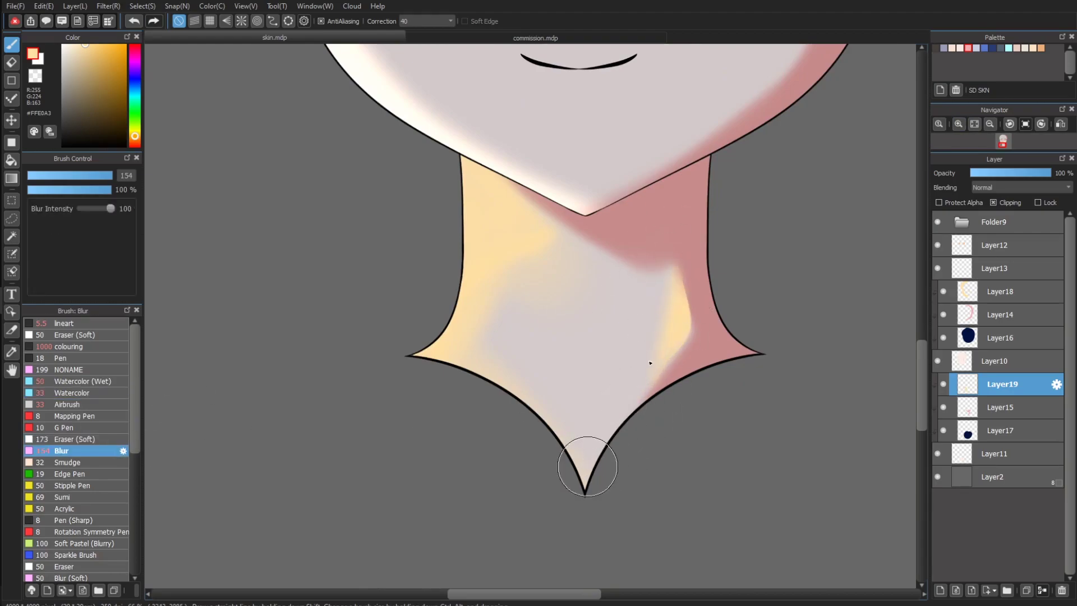
# Set the neck light layer's blending to Add and its opacity to 36%.
pyautogui.scroll(-3, 690, 299)
pyautogui.click(1021, 187)
pyautogui.click(1010, 220)
pyautogui.click(1002, 172)
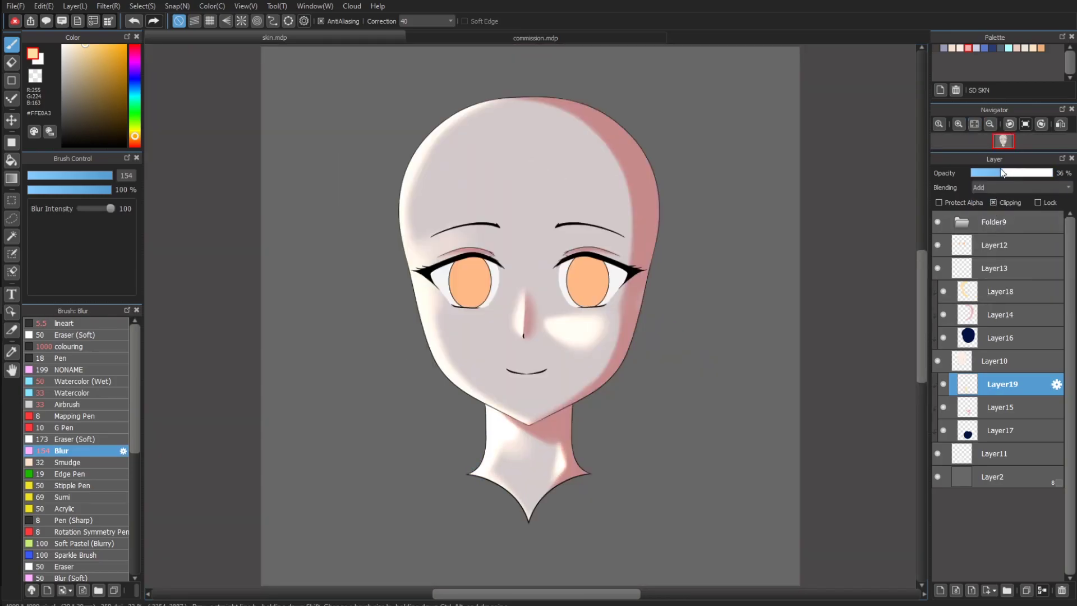
# Strengthen the light along the left edge of the forehead with Watercolor (Wet) at 33% opacity, and set the face light layer to 22% opacity.
pyautogui.moveTo(990, 175); pyautogui.dragTo(995, 174)
pyautogui.click(958, 124)
pyautogui.click(1004, 291)
pyautogui.click(78, 381)
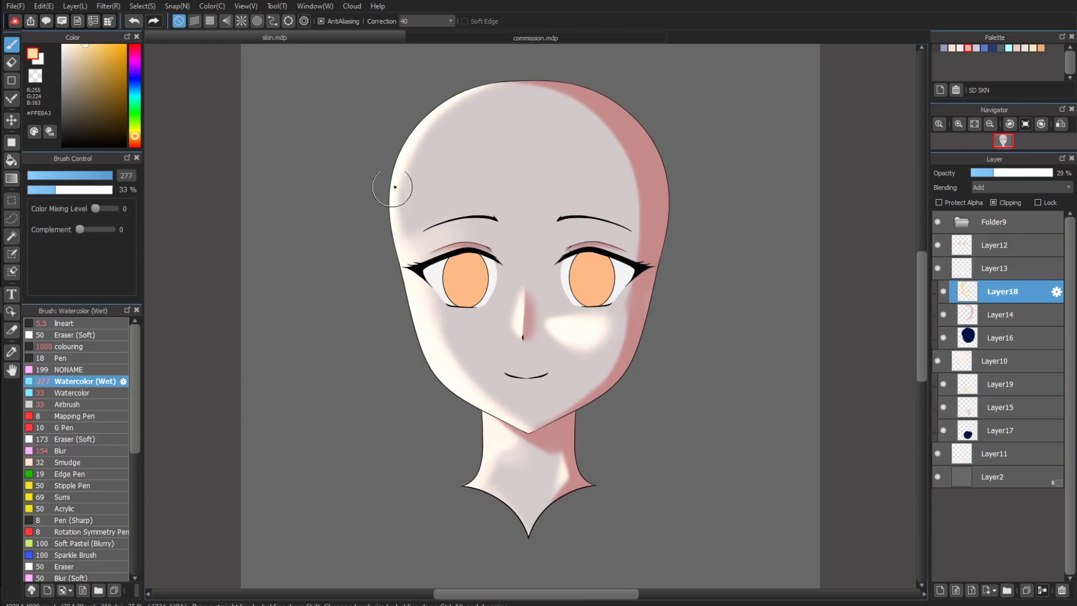
pyautogui.moveTo(481, 87); pyautogui.dragTo(404, 241)
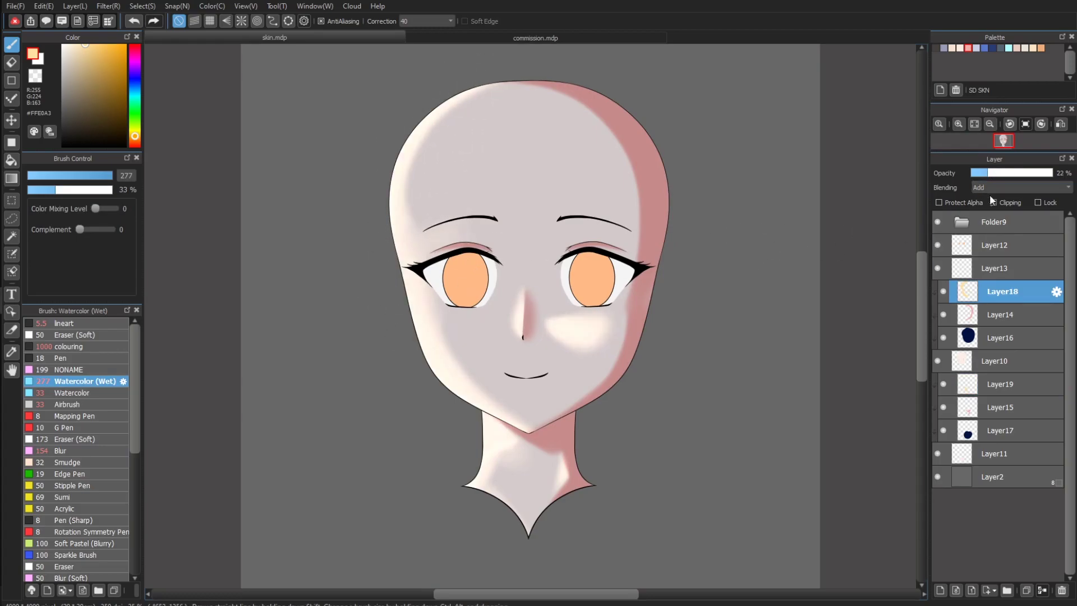
# Add a clipped layer above the iris base layer and place an ellipse snap guide over the right iris.
pyautogui.click(943, 248)
pyautogui.hotkey('ctrl', 'shift', 'n')
pyautogui.scroll(4, 781, 180)
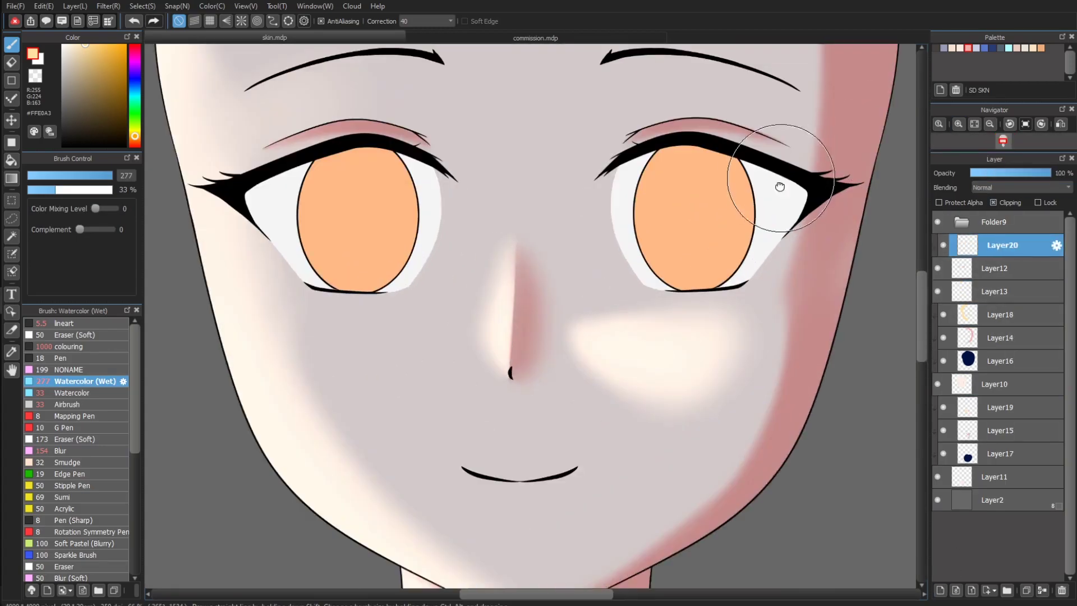
pyautogui.click(288, 21)
pyautogui.moveTo(690, 128)
pyautogui.mouseDown()
pyautogui.moveTo(715, 148)
pyautogui.moveTo(701, 185)
pyautogui.mouseUp()
pyautogui.moveTo(750, 297); pyautogui.dragTo(733, 263)
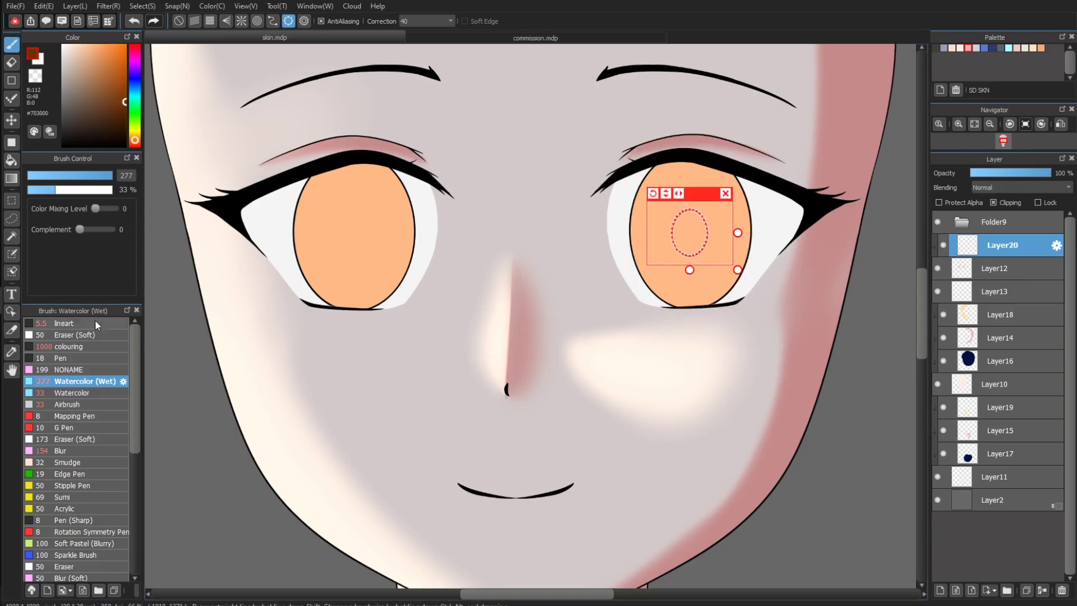
# Draw a pupil ellipse and a larger inner ring on the right iris in brown #703000, on Multiply at 78% opacity.
pyautogui.moveTo(696, 185); pyautogui.dragTo(695, 199)
pyautogui.moveTo(731, 248); pyautogui.dragTo(729, 224)
pyautogui.scroll(2, 808, 234)
pyautogui.click(1021, 187)
pyautogui.click(1003, 219)
pyautogui.moveTo(736, 270)
pyautogui.mouseDown()
pyautogui.moveTo(772, 325)
pyautogui.moveTo(776, 223)
pyautogui.mouseUp()
pyautogui.press(']')
# Fill the right pupil with brown, copy the pupil and ring onto the left iris, and merge the copy down.
pyautogui.press('g')
pyautogui.click(703, 224)
pyautogui.hotkey('ctrl', 'c')
pyautogui.hotkey('ctrl', 'v')
pyautogui.moveTo(744, 353); pyautogui.dragTo(313, 313)
pyautogui.hotkey('ctrl', 'e')
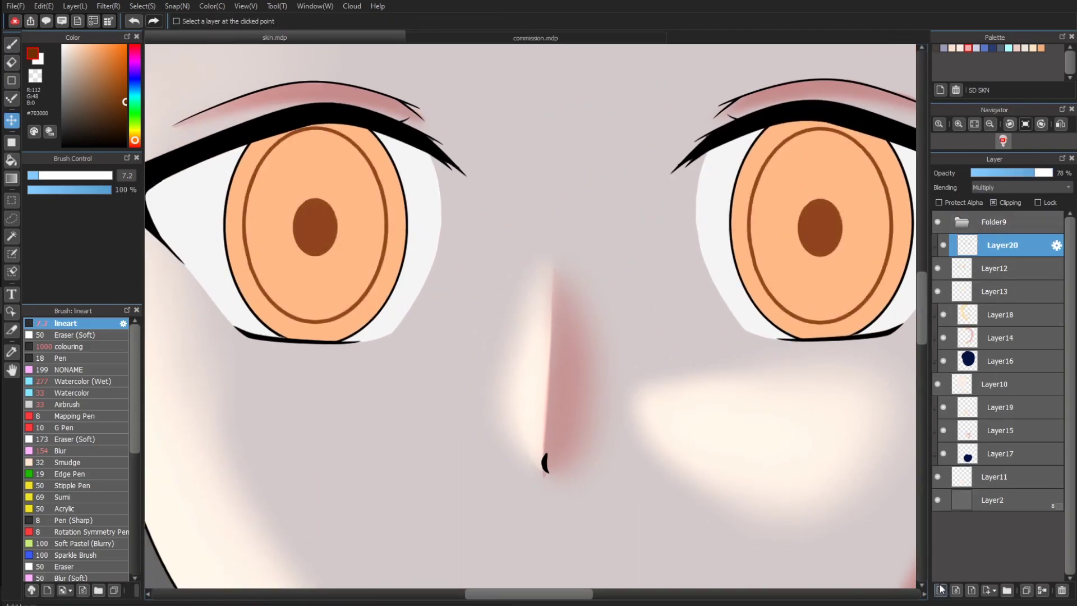
# Add a clipped Multiply layer above the pupils for airbrushed iris shading.
pyautogui.click(939, 590)
pyautogui.click(1021, 187)
pyautogui.click(1003, 213)
pyautogui.hotkey('ctrl', '-')
pyautogui.click(69, 404)
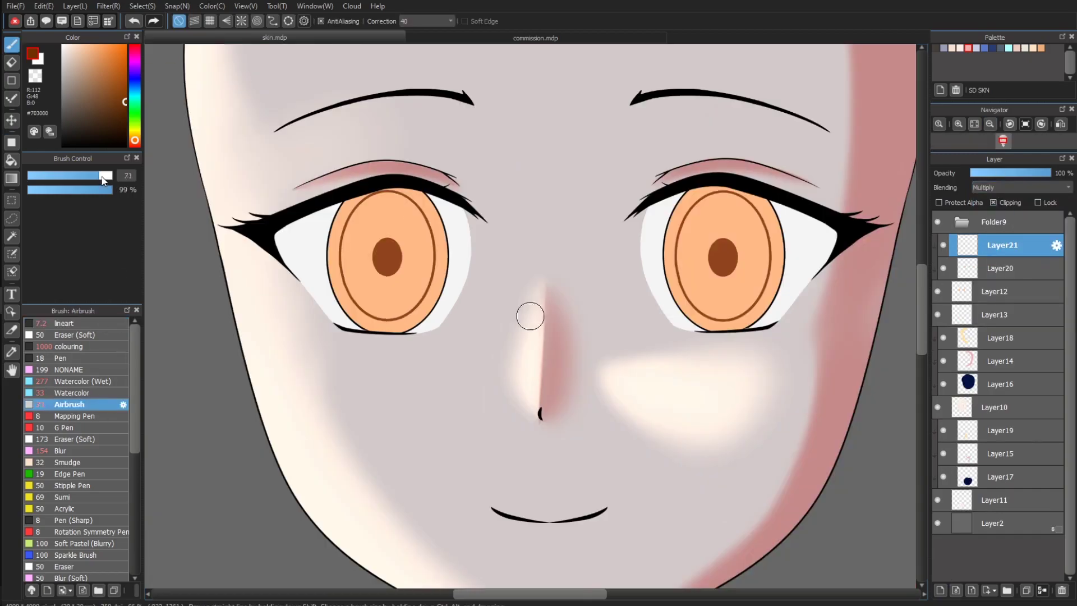
# Airbrush brown shading over the upper and right parts of both irises, deepening the edges with #371700 at size 85.
pyautogui.moveTo(359, 221); pyautogui.dragTo(393, 216)
pyautogui.moveTo(461, 233)
pyautogui.mouseDown()
pyautogui.moveTo(465, 349)
pyautogui.moveTo(463, 325)
pyautogui.mouseUp()
pyautogui.moveTo(689, 213)
pyautogui.mouseDown()
pyautogui.moveTo(729, 253)
pyautogui.moveTo(804, 228)
pyautogui.mouseUp()
pyautogui.hotkey('ctrl', 'z')
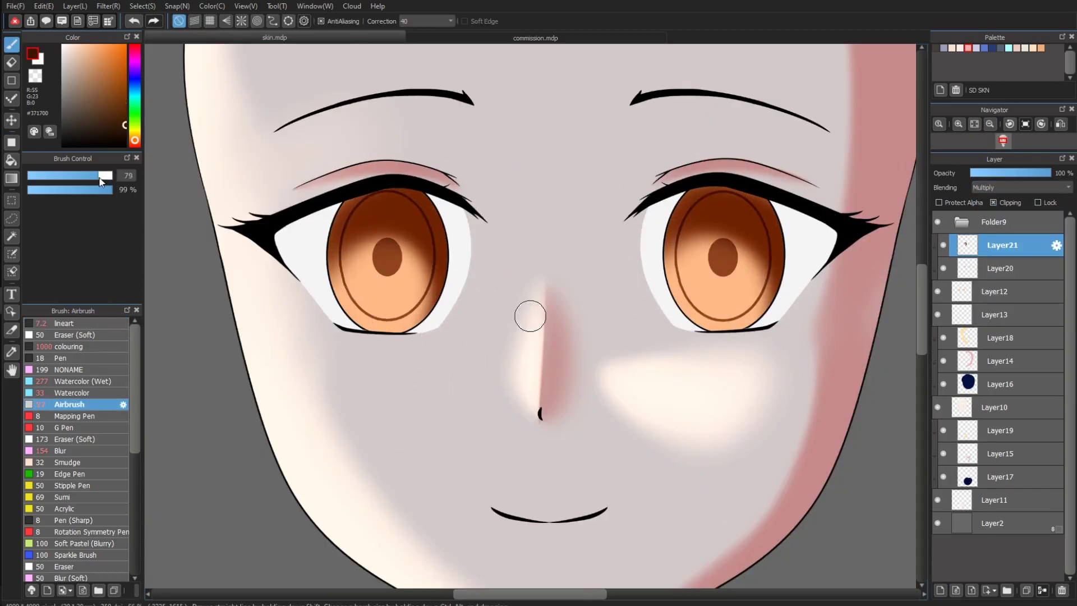
pyautogui.moveTo(99, 178); pyautogui.dragTo(106, 178)
pyautogui.moveTo(781, 288); pyautogui.dragTo(792, 291)
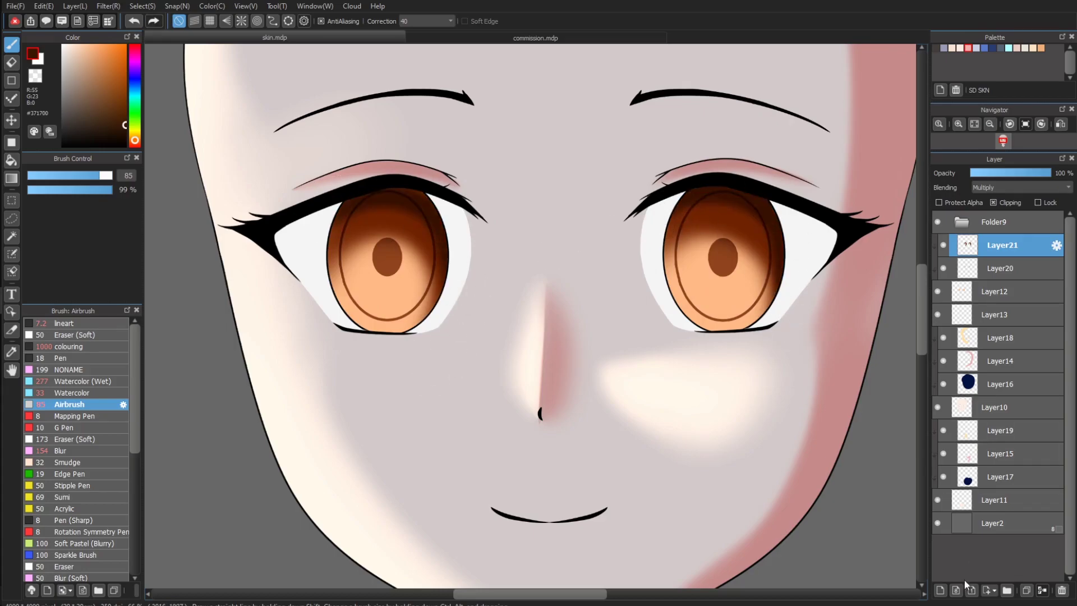
# Add a clipped layer blended as Add and airbrush a light glow over the lower half of both irises.
pyautogui.click(940, 590)
pyautogui.click(1021, 188)
pyautogui.click(1003, 220)
pyautogui.press('x')
pyautogui.moveTo(505, 314); pyautogui.dragTo(529, 316)
pyautogui.moveTo(387, 280); pyautogui.dragTo(461, 343)
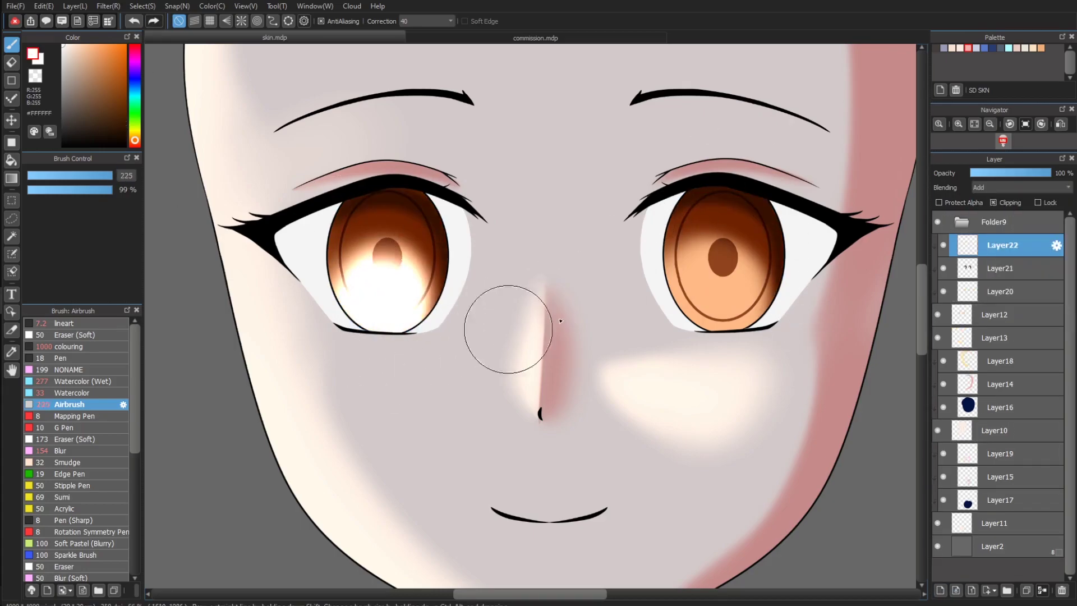
pyautogui.moveTo(729, 280); pyautogui.dragTo(769, 300)
pyautogui.hotkey('ctrl', 'z')
pyautogui.hotkey('ctrl', 'z')
# Add a clipped layer below the pupils and paint white highlights along the inner rings and around the pupils with Watercolor (Wet) at size 17.
pyautogui.click(994, 314)
pyautogui.click(940, 590)
pyautogui.scroll(2, 815, 116)
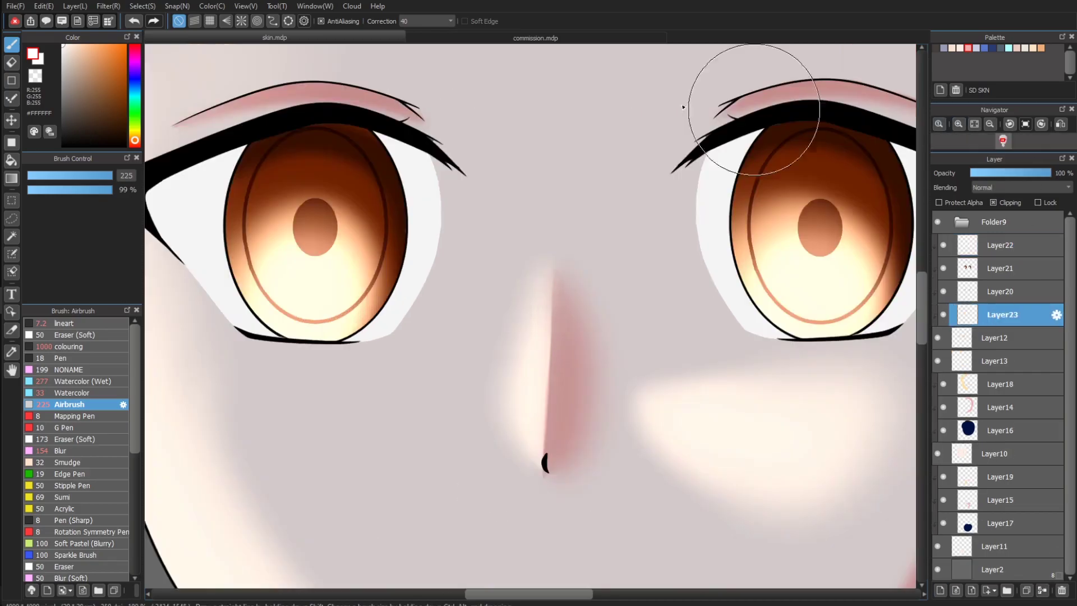
pyautogui.click(84, 381)
pyautogui.click(288, 21)
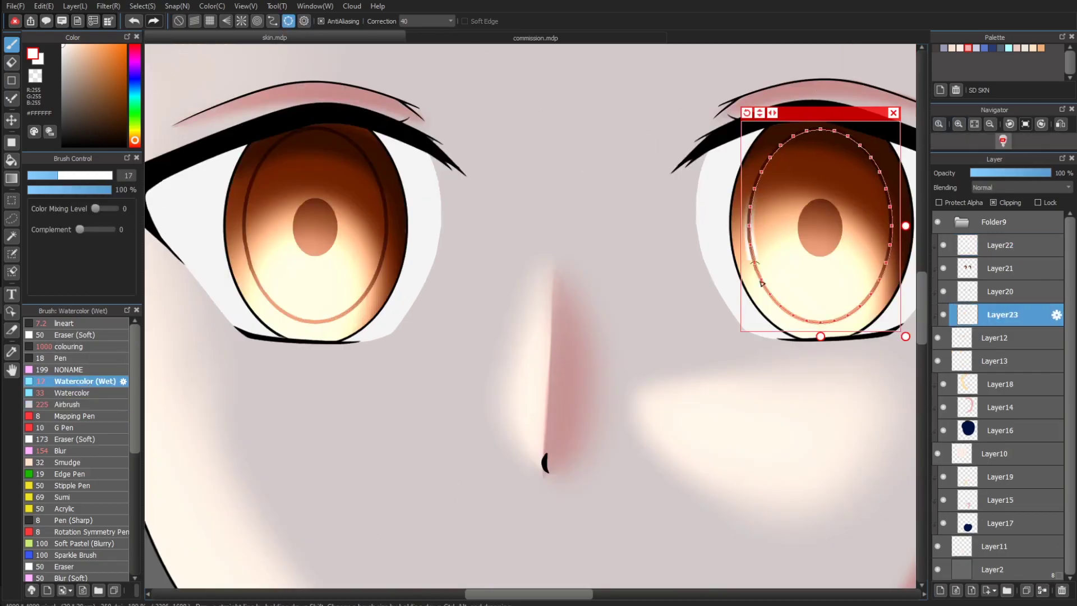
pyautogui.moveTo(866, 315); pyautogui.dragTo(800, 218)
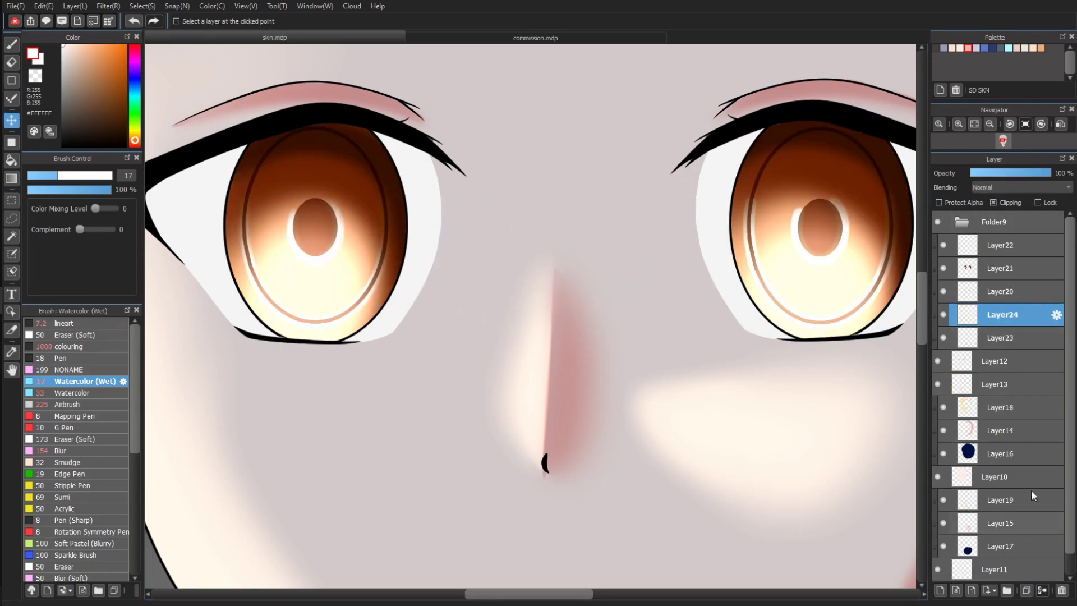
# Move the new clipped layer to the top of the eye layers and set its blending to Multiply.
pyautogui.moveTo(1002, 314); pyautogui.dragTo(1002, 235)
pyautogui.scroll(-3, 530, 314)
pyautogui.click(1021, 187)
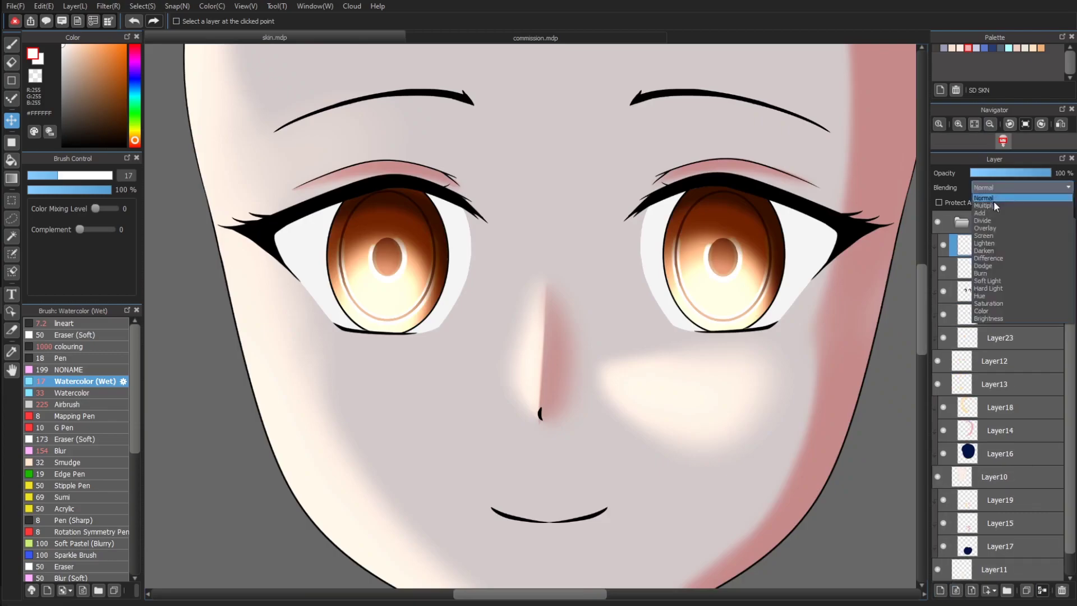
pyautogui.click(1004, 207)
pyautogui.click(994, 203)
# Trace dark brown #562500 shading around the right pupil and inner ring with the ellipse guide, and set the layer's opacity to 67%.
pyautogui.scroll(3, 530, 314)
pyautogui.press('b')
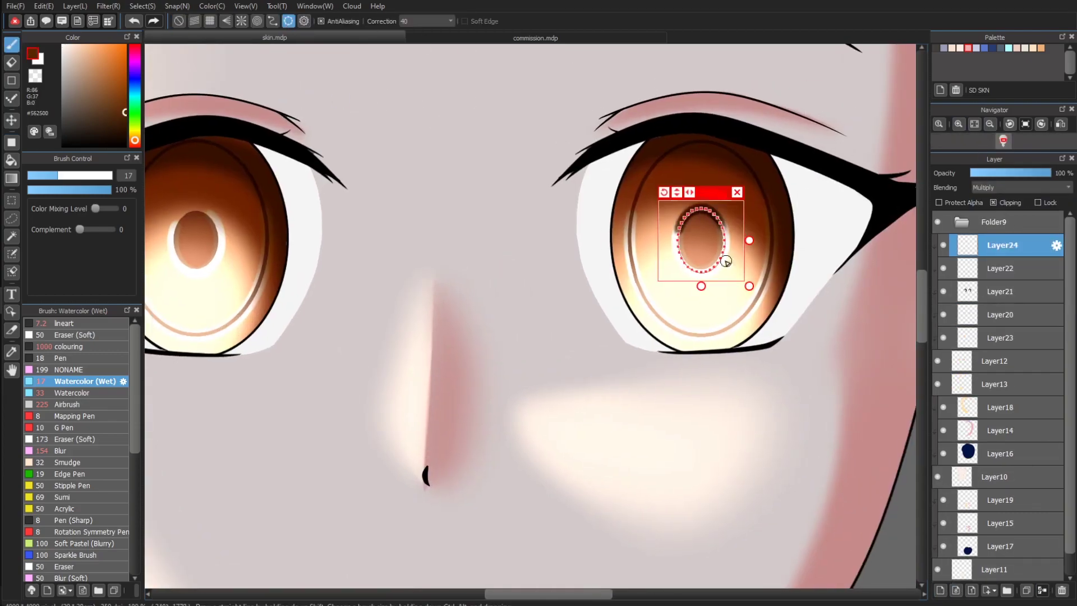
pyautogui.moveTo(749, 286); pyautogui.dragTo(791, 355)
pyautogui.click(178, 21)
pyautogui.click(1013, 174)
pyautogui.scroll(-1, 725, 240)
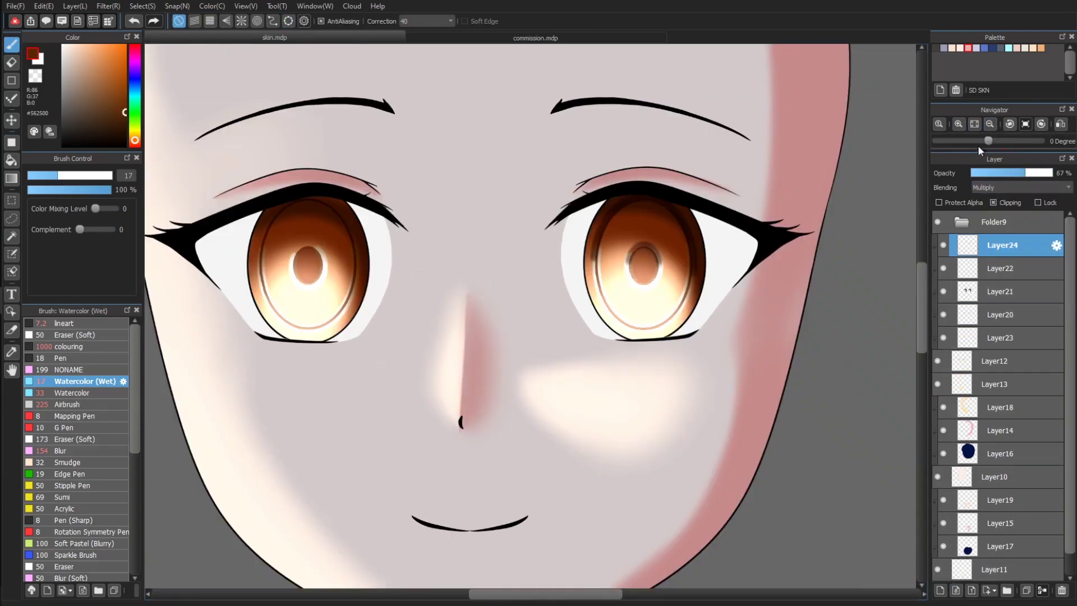
# Place a copy of the dark pupil and ring shading on the left iris as a clipped Multiply layer at 60% opacity.
pyautogui.hotkey('ctrl', 'shift', 'n')
pyautogui.click(993, 202)
pyautogui.press('v')
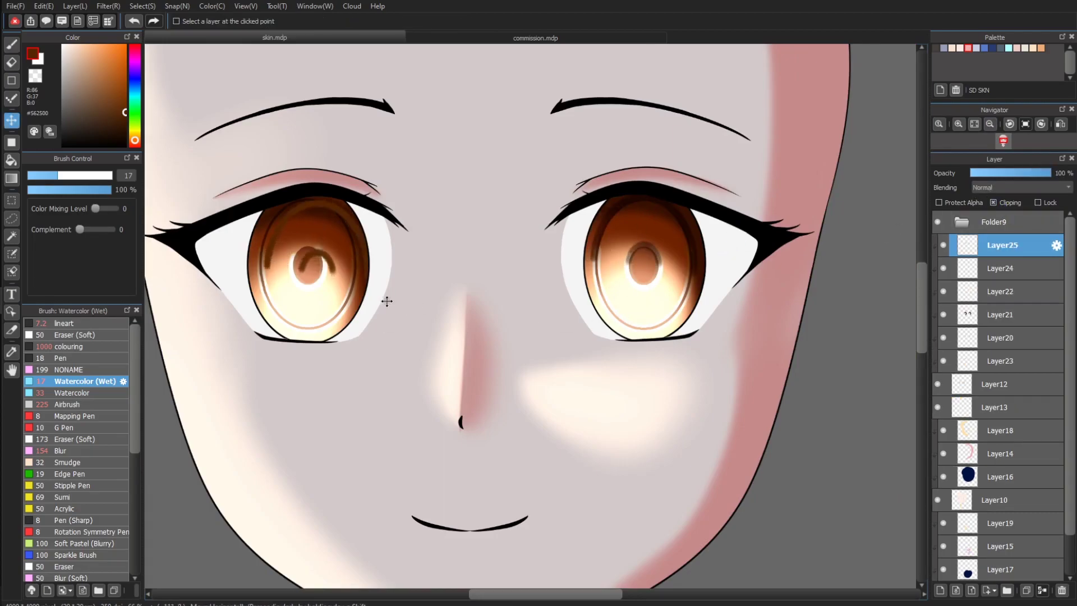
pyautogui.click(1006, 188)
pyautogui.click(1006, 212)
pyautogui.click(1019, 173)
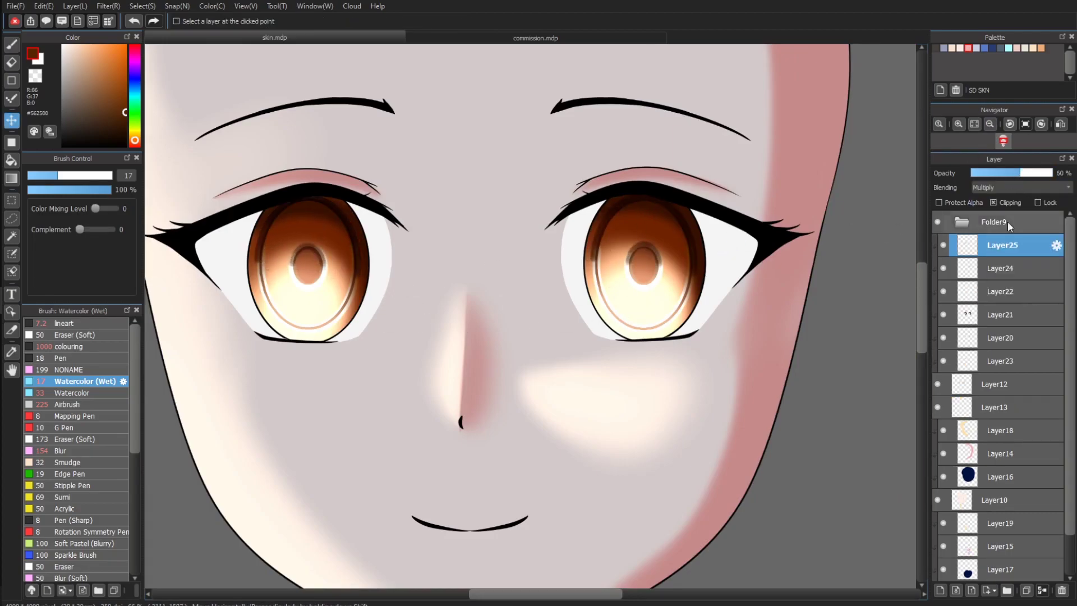
pyautogui.click(1008, 204)
pyautogui.hotkey('ctrl', 'z')
pyautogui.hotkey('ctrl', 'z')
pyautogui.click(1007, 188)
pyautogui.click(993, 228)
pyautogui.click(1004, 188)
pyautogui.click(1003, 206)
# Paint large white rounded reflections over the upper left of both irises with Watercolor (Wet) on a clipped layer.
pyautogui.press('x')
pyautogui.press('b')
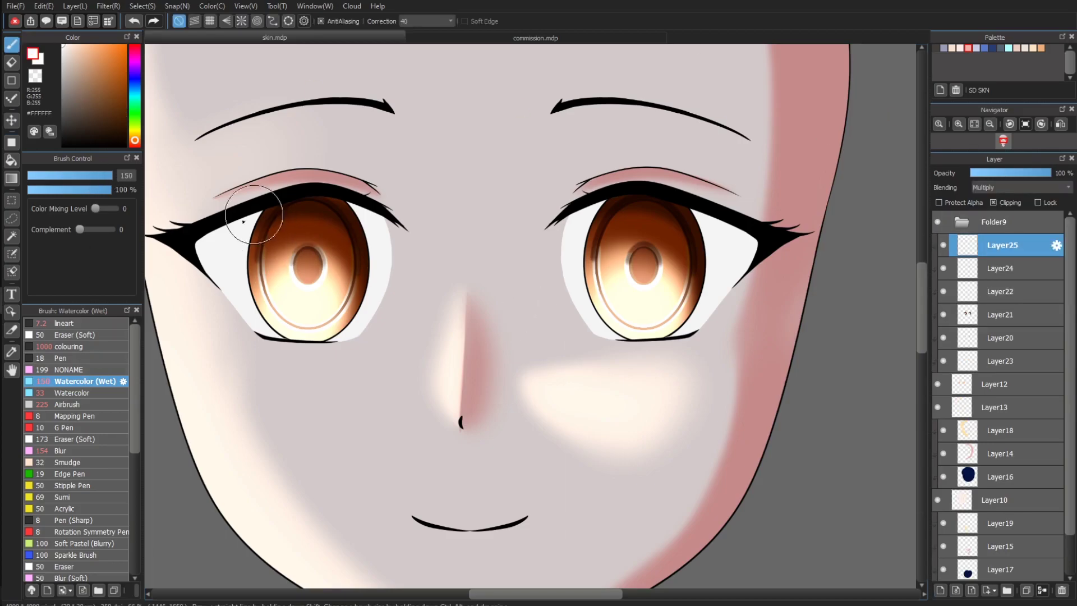
pyautogui.hotkey('ctrl', 'z')
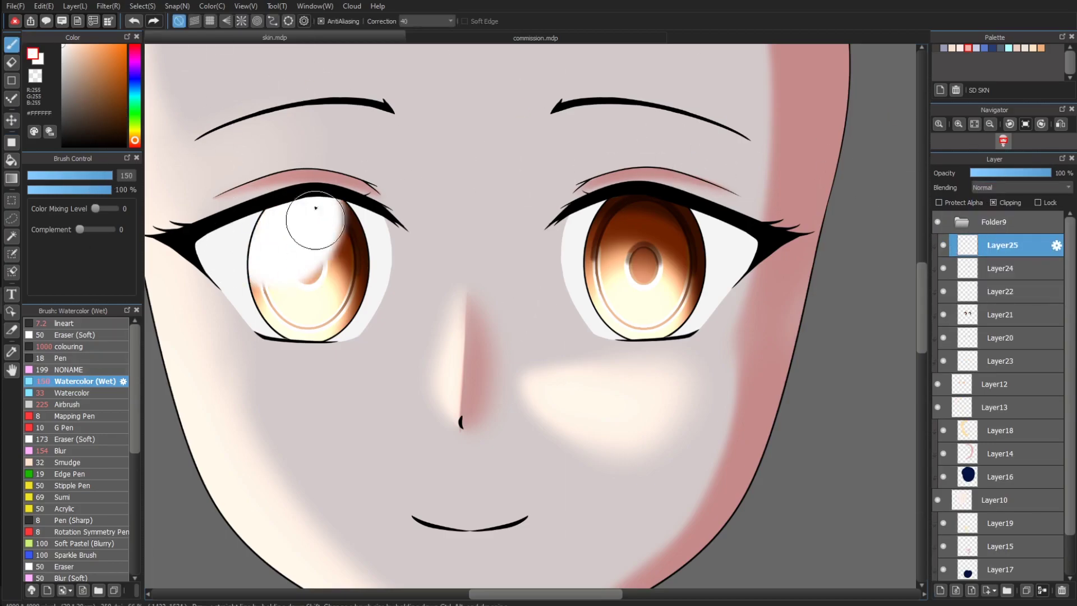
pyautogui.moveTo(292, 137)
pyautogui.mouseDown()
pyautogui.moveTo(242, 243)
pyautogui.moveTo(285, 270)
pyautogui.mouseUp()
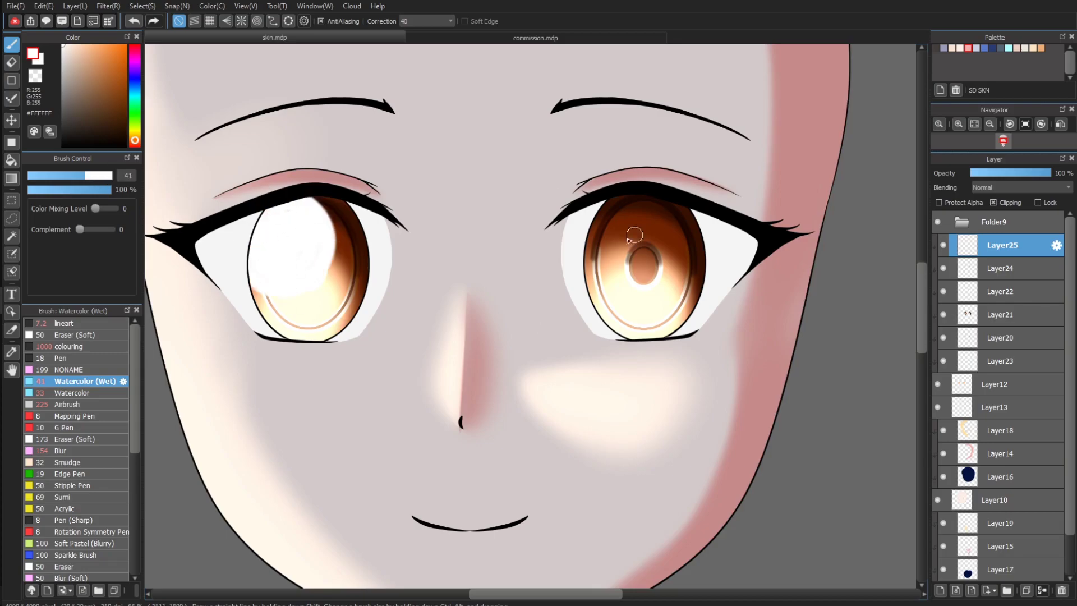
pyautogui.moveTo(664, 219)
pyautogui.mouseDown()
pyautogui.moveTo(626, 182)
pyautogui.moveTo(601, 275)
pyautogui.mouseUp()
# Set the white reflection layer's blending to Add and lower its opacity to a faint sheen.
pyautogui.click(1022, 186)
pyautogui.click(1004, 258)
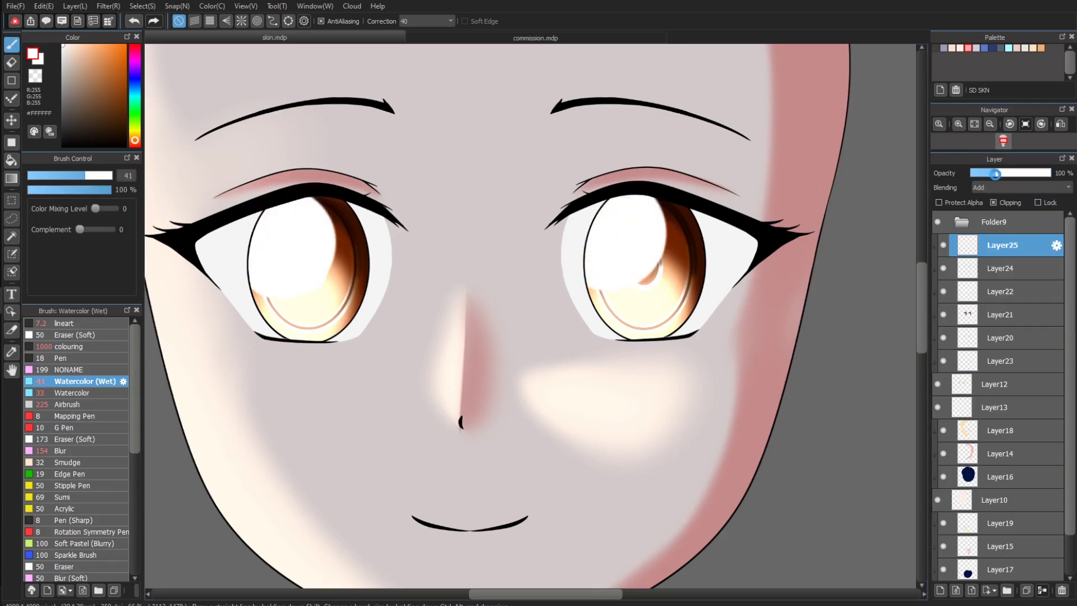
pyautogui.press('v')
pyautogui.click(977, 174)
# Add another clipped layer and paint dark brown shading along the right side of both irises with Watercolor (Wet).
pyautogui.click(940, 590)
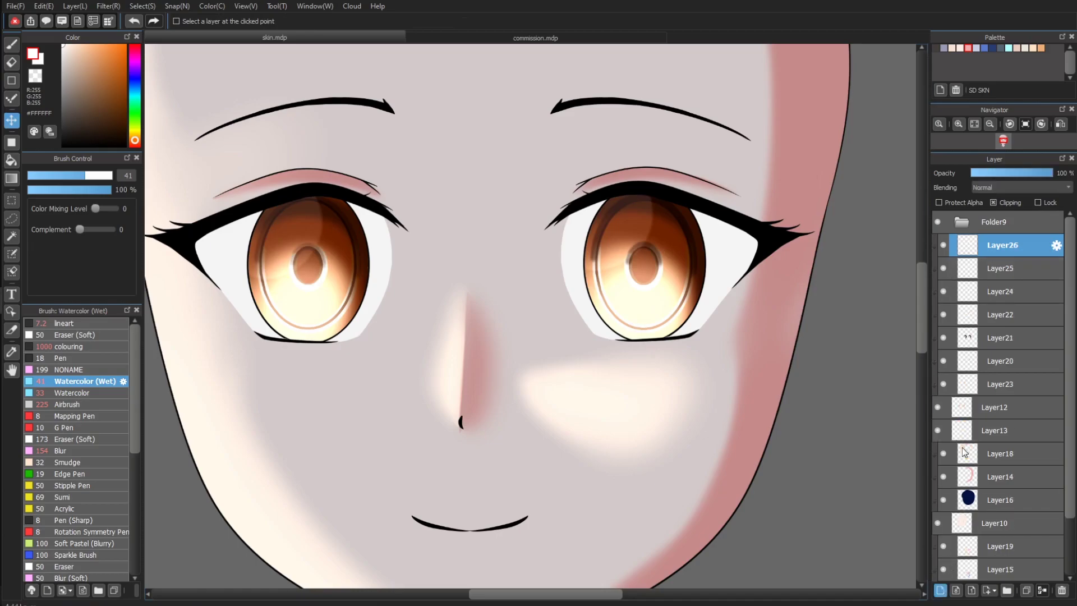
pyautogui.click(124, 115)
pyautogui.click(12, 44)
pyautogui.click(111, 174)
pyautogui.moveTo(731, 233); pyautogui.dragTo(639, 224)
# Add a clipped layer on top and paint bright white window reflections on the upper left of both irises.
pyautogui.click(940, 590)
pyautogui.click(1022, 187)
pyautogui.click(1003, 202)
pyautogui.scroll(2, 269, 224)
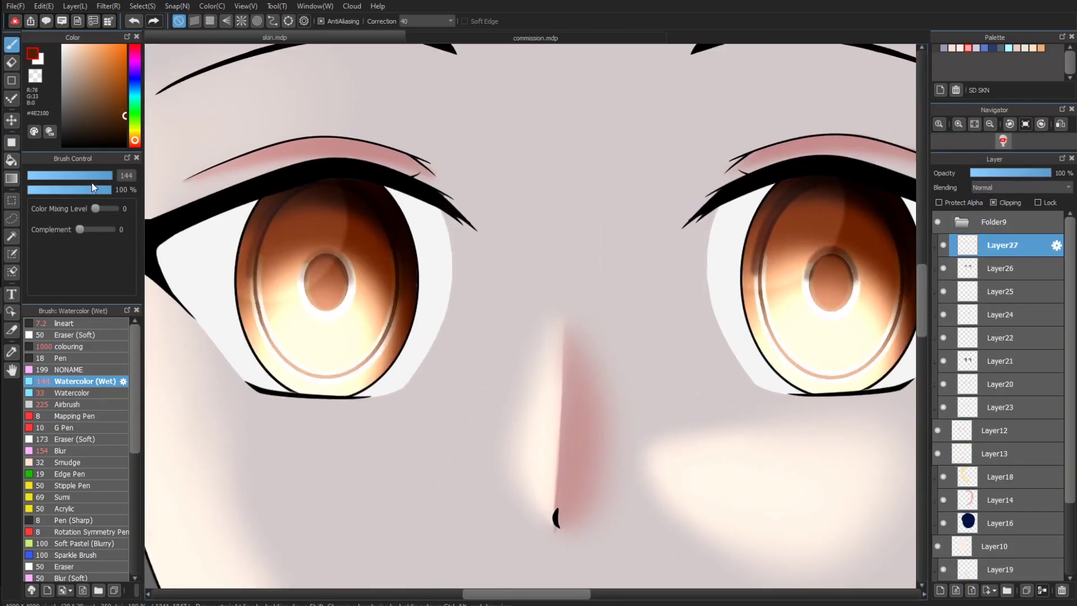
pyautogui.moveTo(306, 202); pyautogui.dragTo(270, 284)
pyautogui.moveTo(504, 280); pyautogui.dragTo(437, 264)
pyautogui.moveTo(746, 185); pyautogui.dragTo(720, 248)
# Cut thin window-bar lines through the white reflections in both eyes with transparent Watercolor (Wet) at 24% opacity.
pyautogui.press('x')
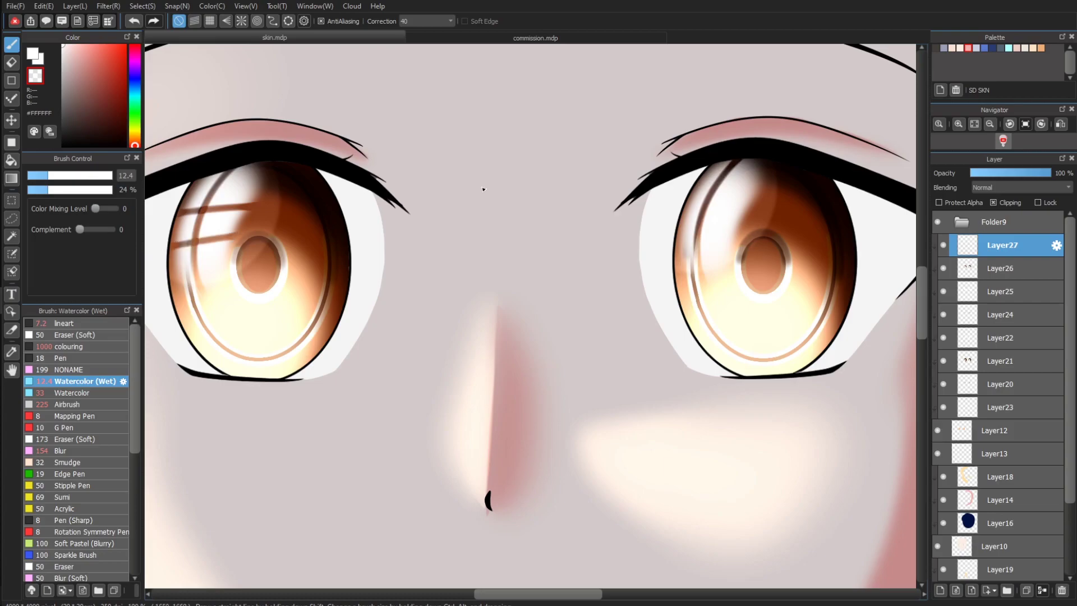
pyautogui.moveTo(701, 171); pyautogui.dragTo(763, 167)
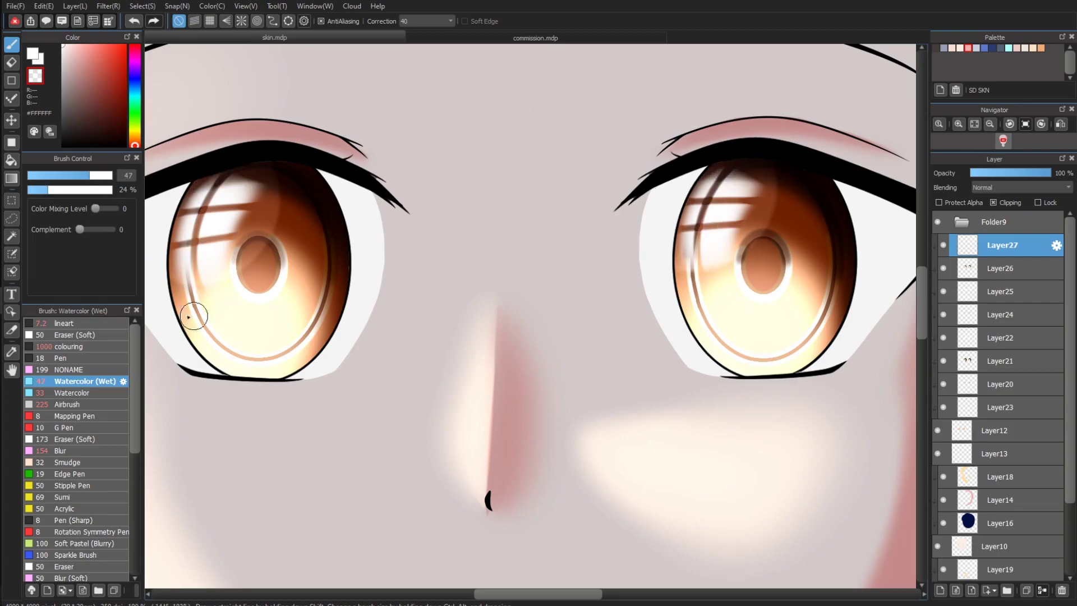
pyautogui.scroll(2, 289, 259)
pyautogui.press('x')
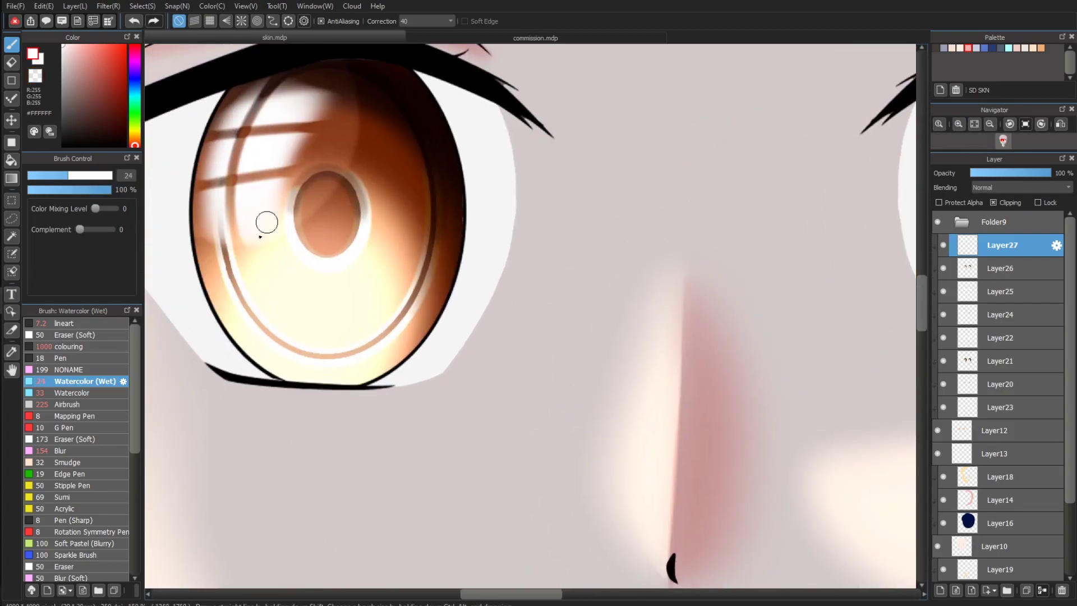
pyautogui.hscroll(5, 646, 265)
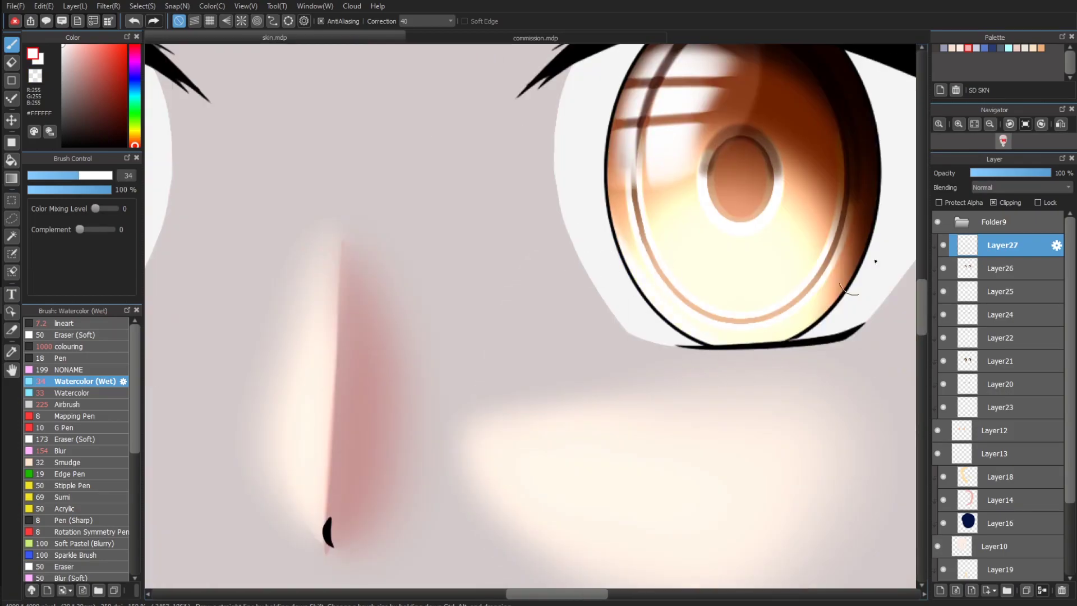
pyautogui.hotkey('ctrl', '-')
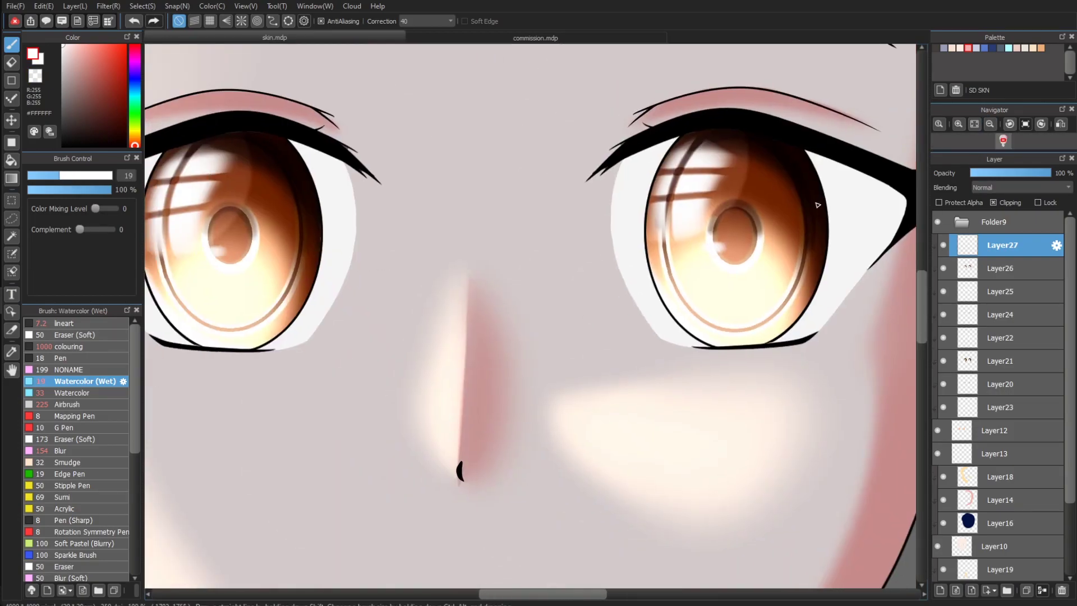
# Set the window reflection layer's blending to Add and its opacity to 78%.
pyautogui.click(1020, 187)
pyautogui.click(998, 210)
pyautogui.hotkey('ctrl', '-')
pyautogui.click(1036, 175)
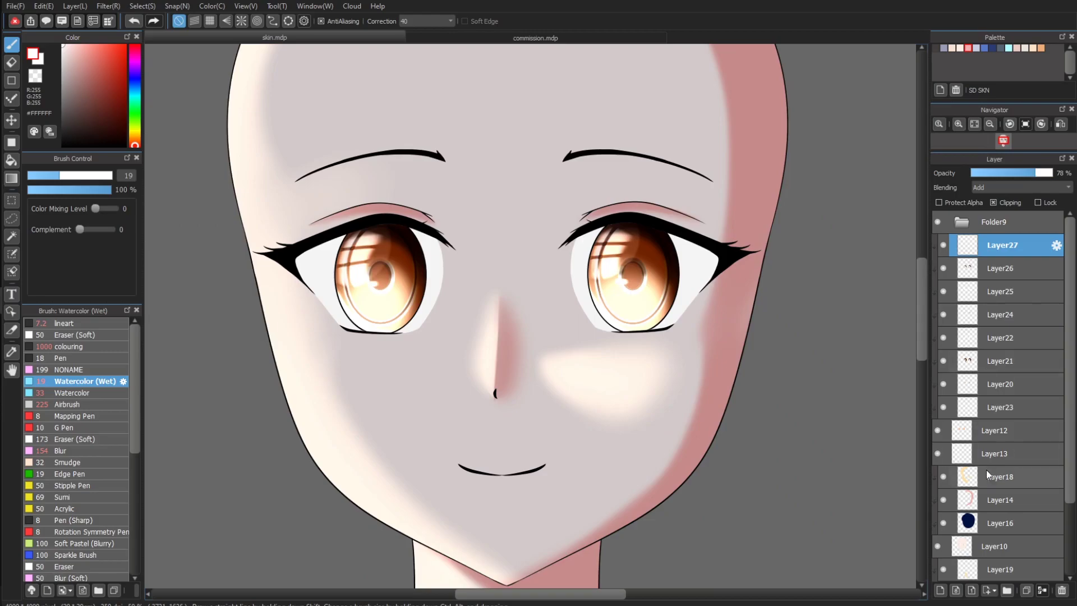
# Add a clipped layer with a linear gradient from dark brown #361000 to pale pink down the irises, and set it to Overlay.
pyautogui.click(956, 590)
pyautogui.click(12, 179)
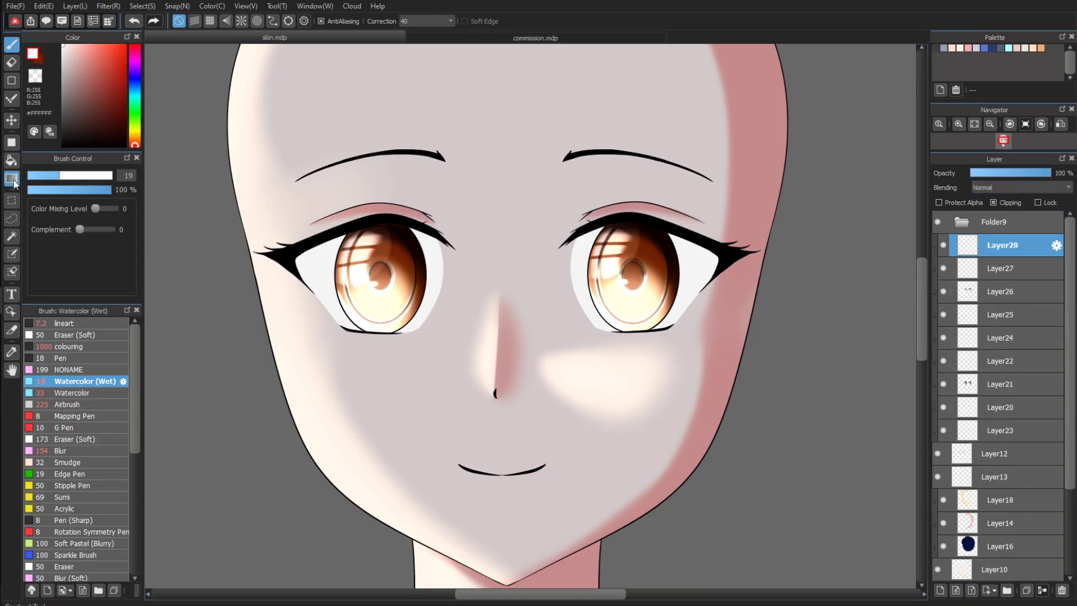
pyautogui.click(75, 44)
pyautogui.moveTo(387, 316)
pyautogui.mouseDown()
pyautogui.moveTo(372, 312)
pyautogui.moveTo(377, 229)
pyautogui.mouseUp()
pyautogui.moveTo(387, 334); pyautogui.dragTo(385, 298)
pyautogui.click(135, 141)
pyautogui.click(125, 125)
pyautogui.moveTo(387, 230); pyautogui.dragTo(378, 336)
pyautogui.click(1021, 187)
pyautogui.click(1007, 228)
# Add a clipped layer above the eye-white layer and choose the Airbrush with a blue-gray color for its shading.
pyautogui.click(998, 476)
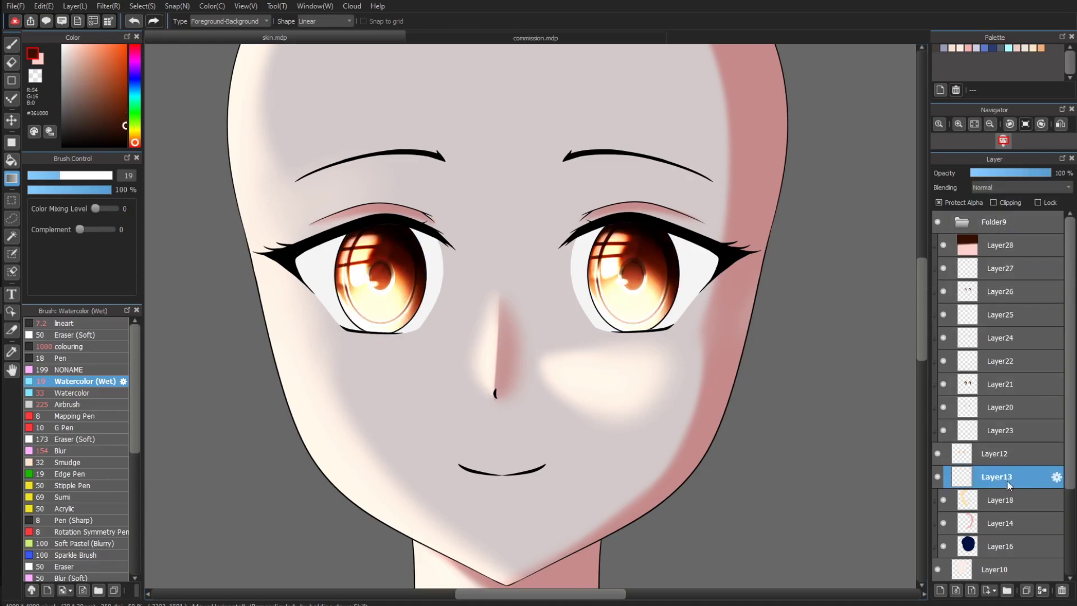
pyautogui.click(940, 590)
pyautogui.click(135, 79)
pyautogui.click(65, 82)
pyautogui.click(11, 44)
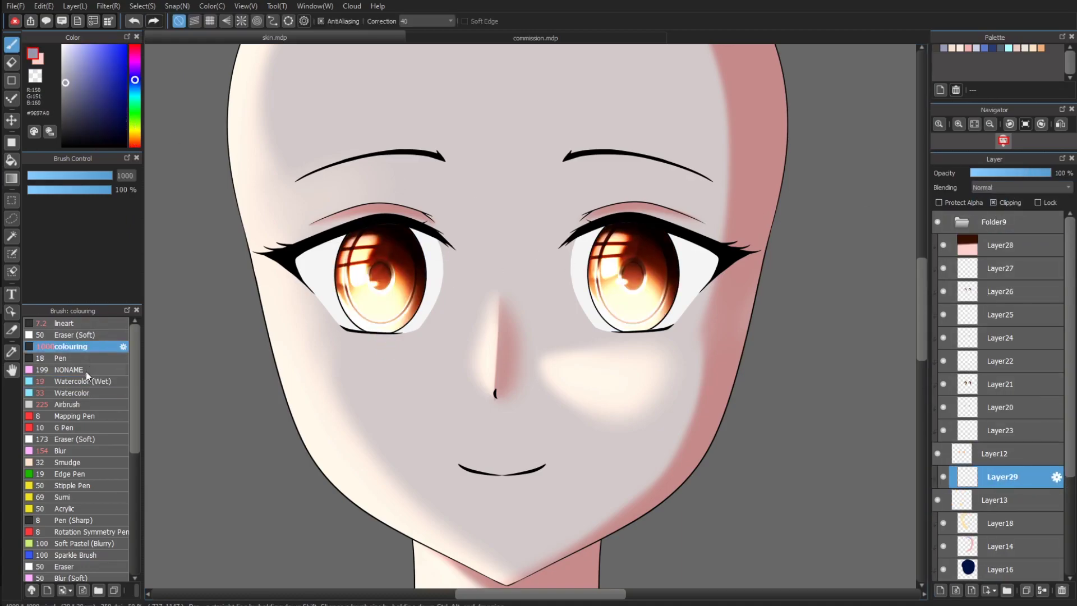
pyautogui.click(68, 404)
# Airbrush shadows across the upper whites of both eyes in pale blue-gray #CFD0DC, deepening them with #7E7F8D.
pyautogui.moveTo(288, 284); pyautogui.dragTo(438, 270)
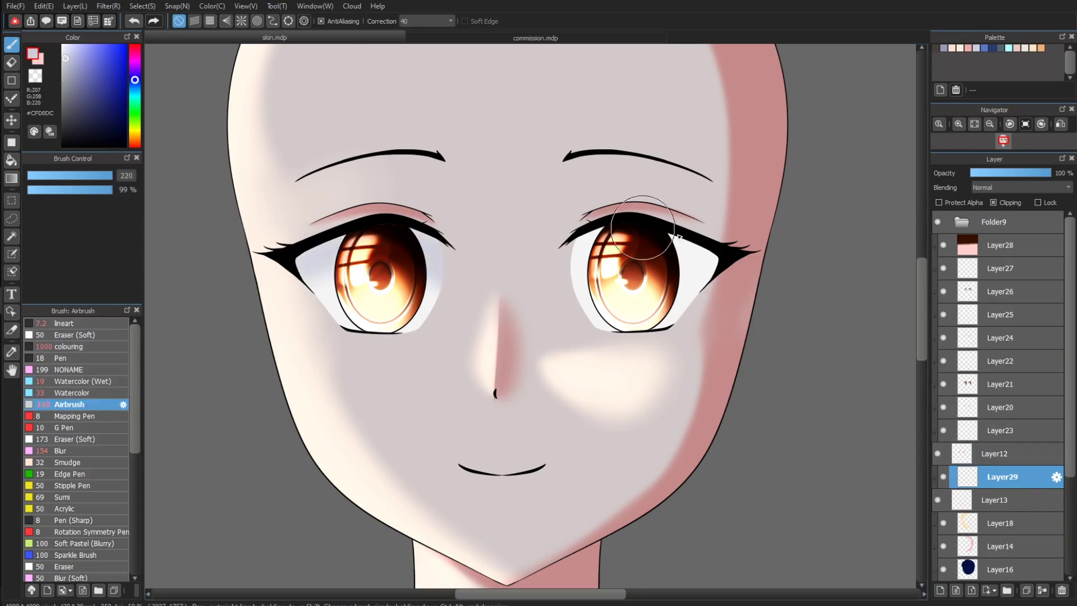
pyautogui.moveTo(583, 263); pyautogui.dragTo(707, 263)
pyautogui.moveTo(289, 270); pyautogui.dragTo(434, 256)
pyautogui.moveTo(584, 247)
pyautogui.mouseDown()
pyautogui.moveTo(679, 261)
pyautogui.moveTo(708, 311)
pyautogui.mouseUp()
pyautogui.scroll(2, 836, 240)
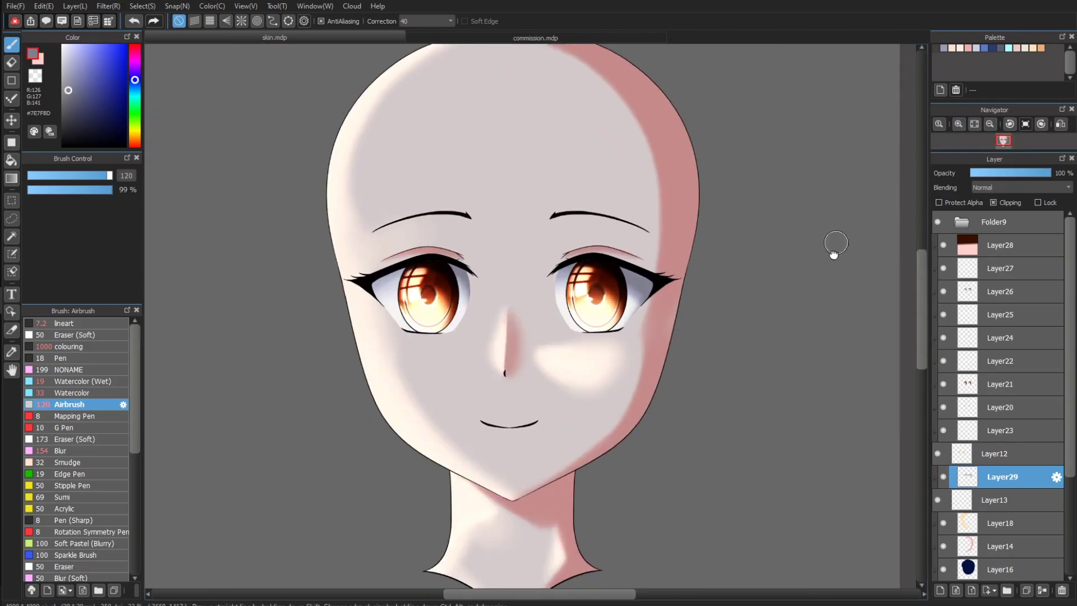
pyautogui.scroll(-3, 1058, 443)
pyautogui.scroll(7, 1070, 435)
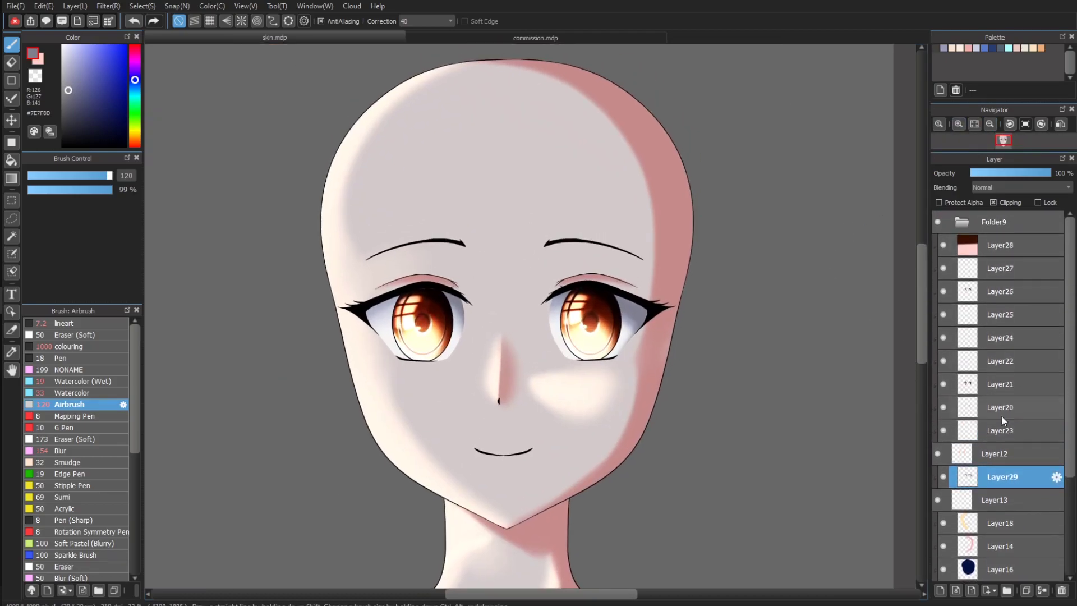
# Add a clipped layer above the eyelash lineart layer inside Folder9.
pyautogui.click(993, 222)
pyautogui.click(1003, 337)
pyautogui.hotkey('ctrl', 'shift', 'n')
pyautogui.click(958, 124)
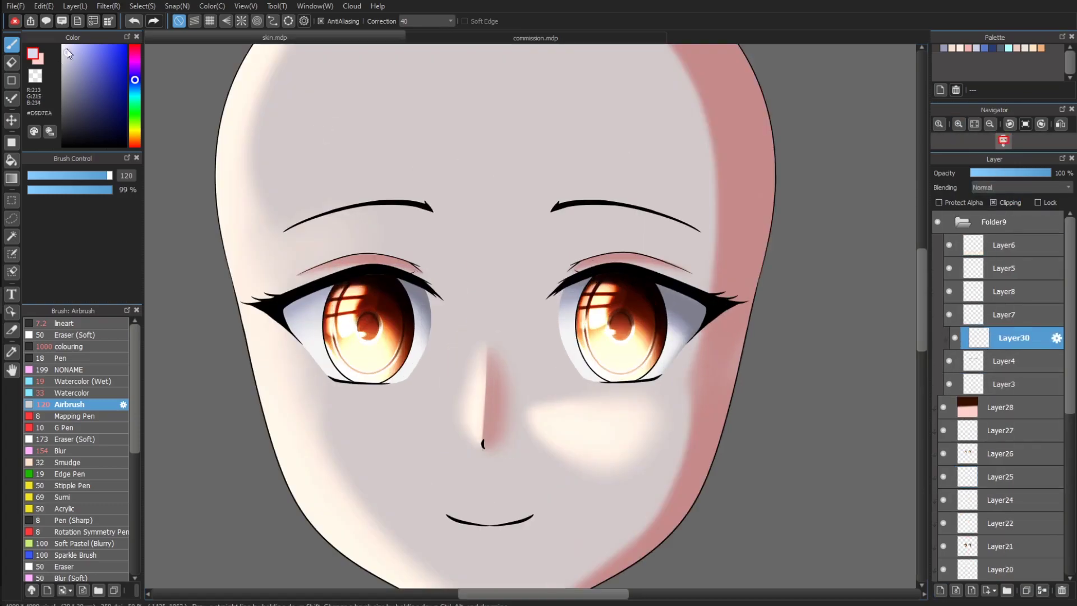
# Paint the upper lash bands of both eyes in pale blue #DBDDFF with white shine strokes using Watercolor (Wet).
pyautogui.click(85, 381)
pyautogui.hotkey('ctrl', 'z')
pyautogui.moveTo(564, 274); pyautogui.dragTo(712, 297)
pyautogui.click(54, 190)
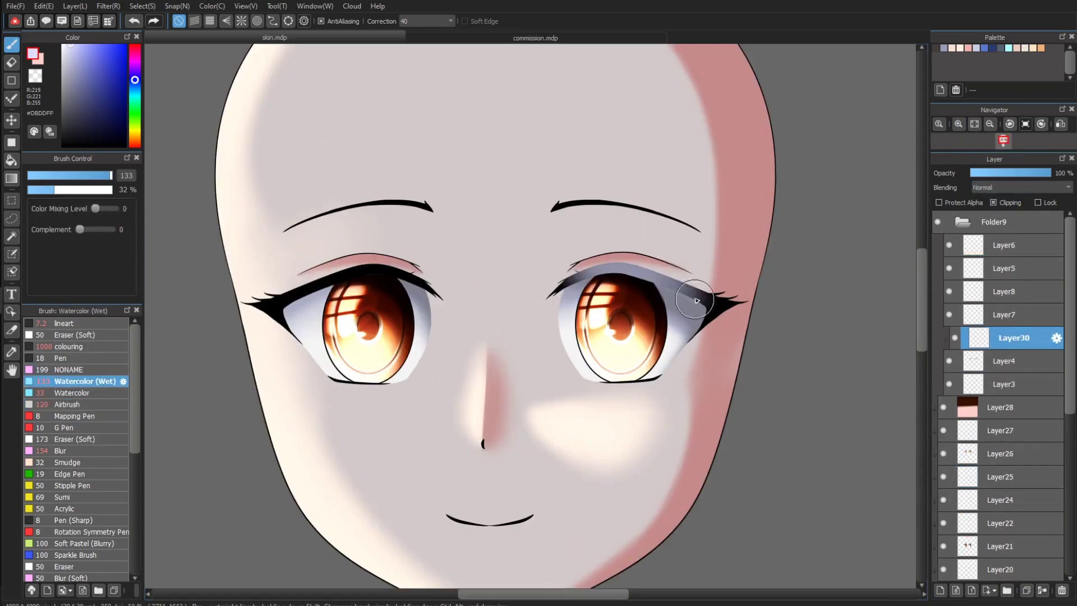
pyautogui.moveTo(275, 286); pyautogui.dragTo(437, 281)
pyautogui.moveTo(303, 274); pyautogui.dragTo(398, 269)
pyautogui.moveTo(592, 264); pyautogui.dragTo(673, 267)
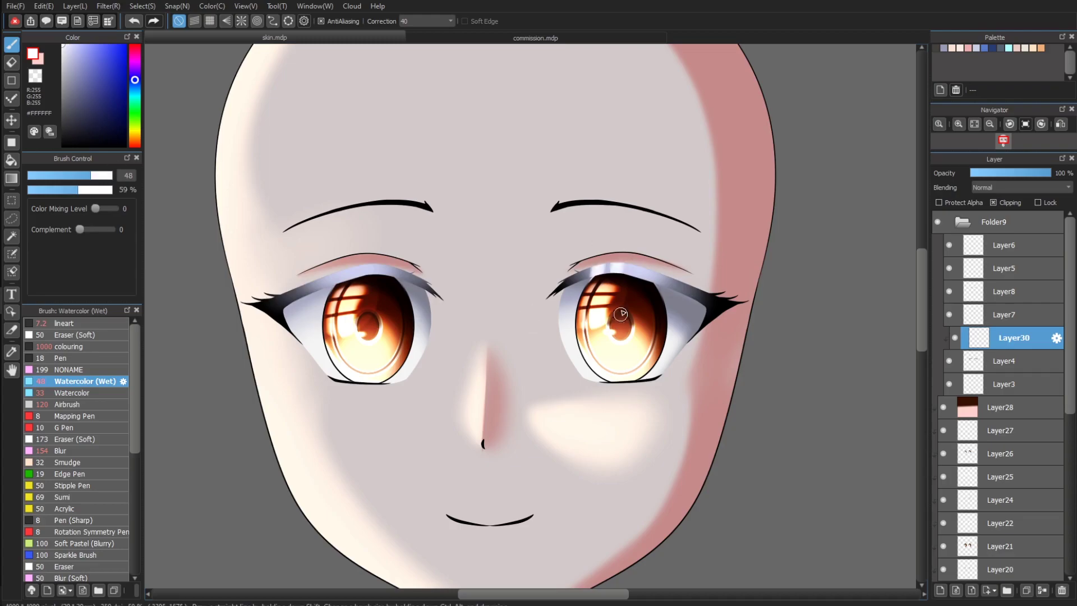
pyautogui.moveTo(371, 245); pyautogui.dragTo(563, 255)
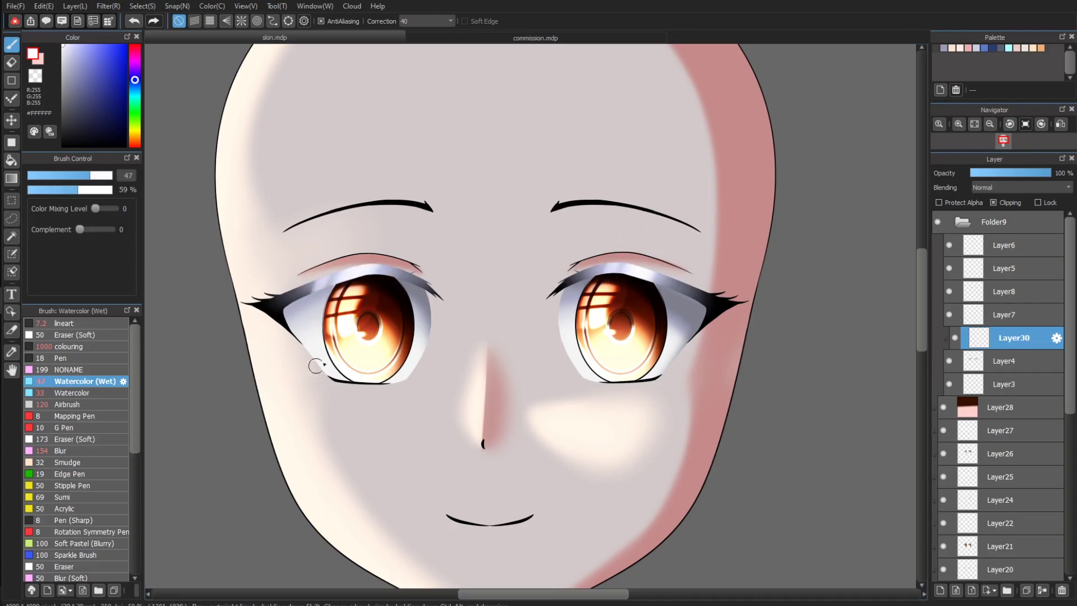
# Darken the edges of both upper lash bands in black #000000 on the clipped layer with Watercolor (Wet) at 100% opacity.
pyautogui.click(974, 124)
pyautogui.click(959, 124)
pyautogui.click(1004, 203)
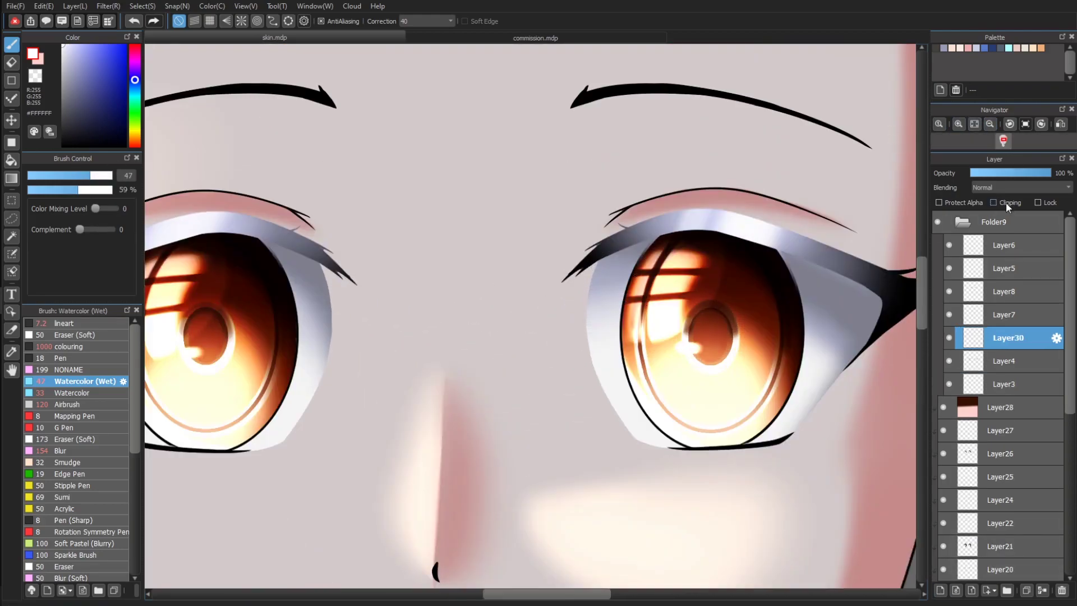
pyautogui.scroll(3, 774, 180)
pyautogui.click(84, 175)
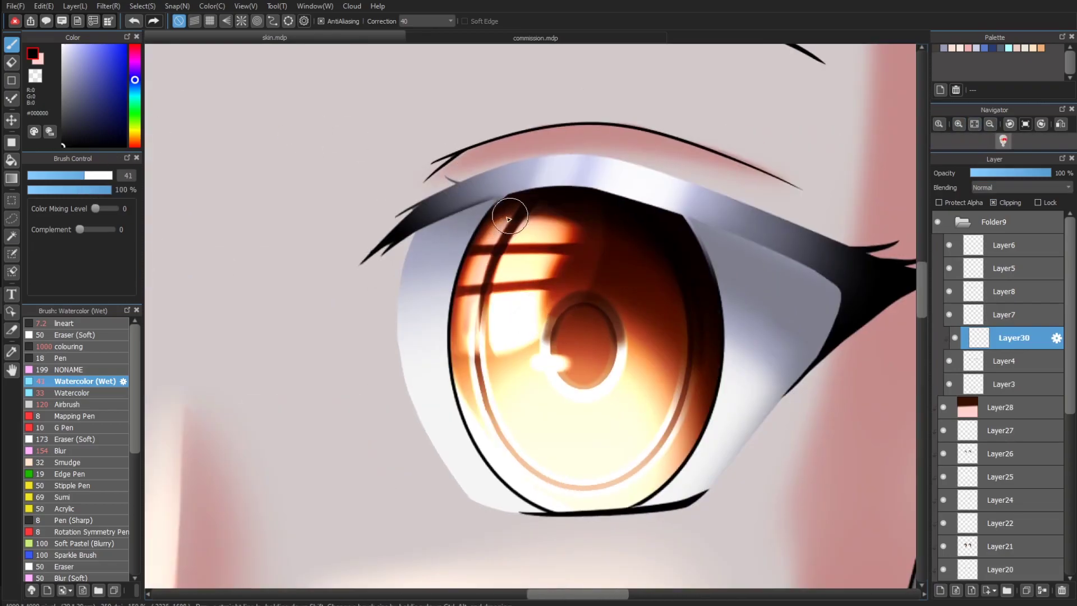
pyautogui.moveTo(558, 211)
pyautogui.mouseDown()
pyautogui.moveTo(630, 212)
pyautogui.moveTo(814, 279)
pyautogui.mouseUp()
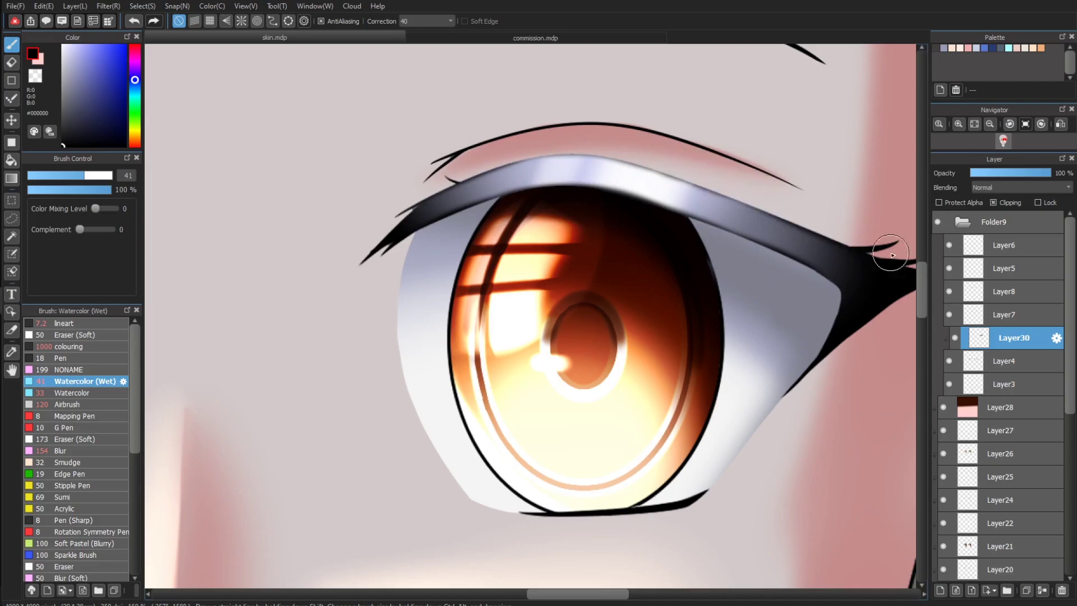
pyautogui.press('h')
pyautogui.moveTo(414, 238); pyautogui.dragTo(568, 238)
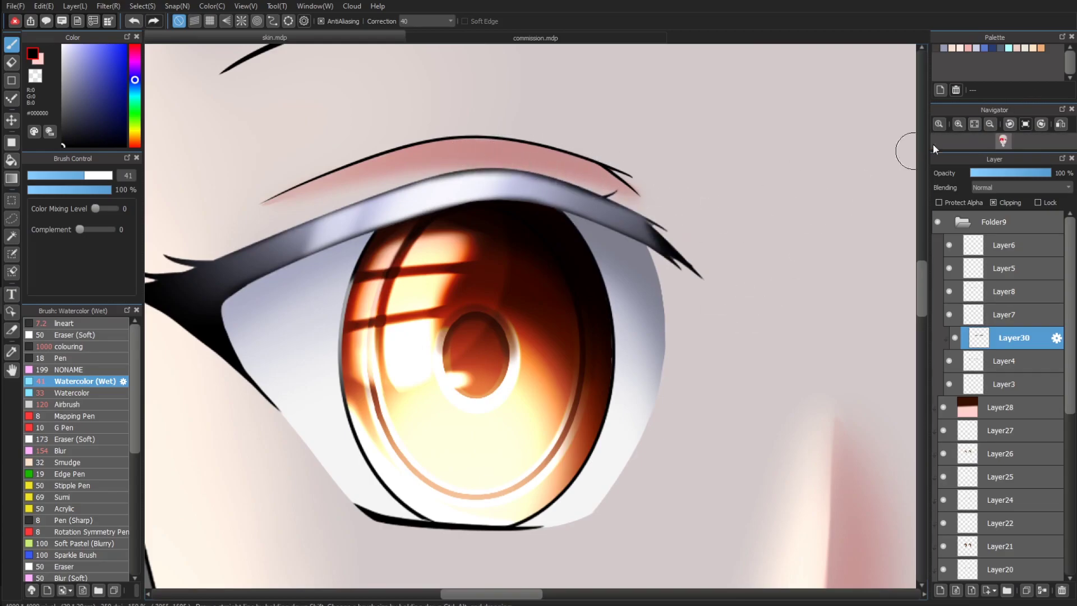
# Paint a #FEDFA3 highlight between brow and eyelid on the face's shadowed side on the Add highlight layer, and soften it with Blur.
pyautogui.hotkey('ctrl', '0')
pyautogui.scroll(-5, 1010, 364)
pyautogui.click(1002, 384)
pyautogui.click(1020, 187)
pyautogui.click(997, 200)
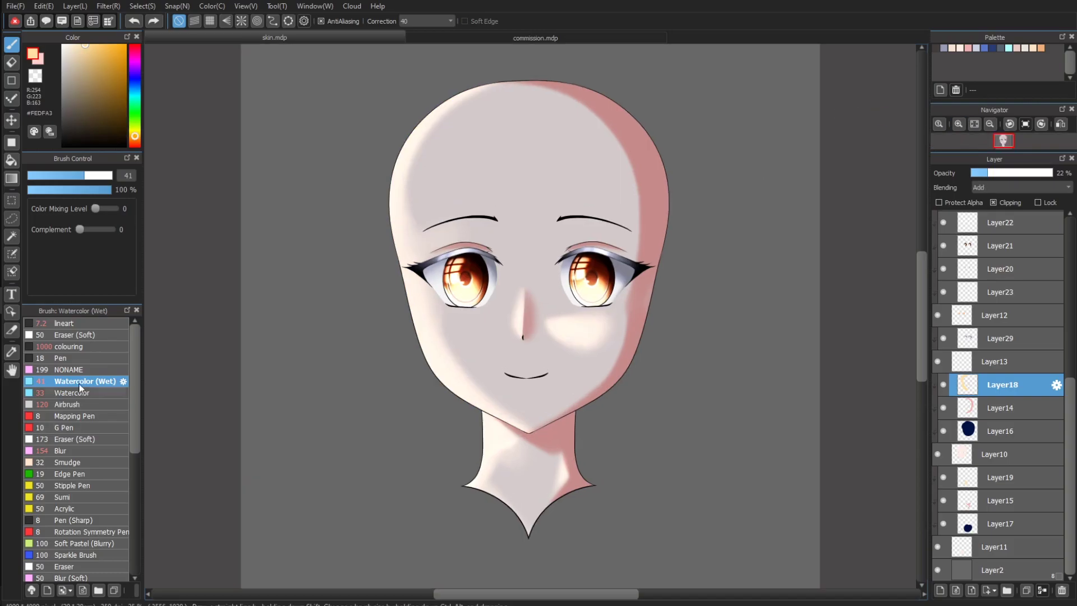
pyautogui.hotkey('ctrl', '+')
pyautogui.click(107, 176)
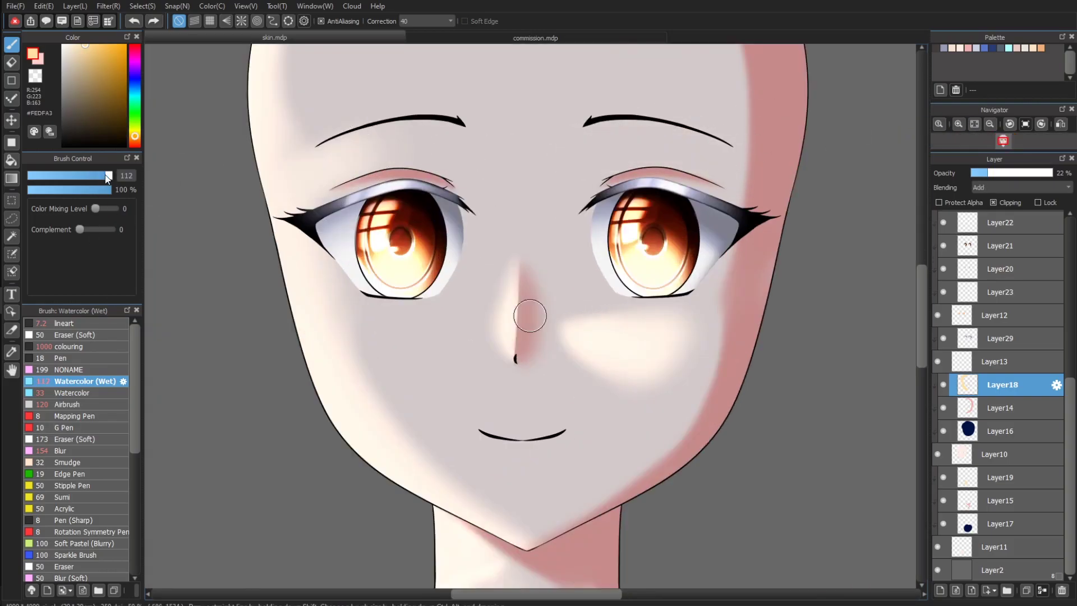
pyautogui.moveTo(603, 136)
pyautogui.mouseDown()
pyautogui.moveTo(712, 149)
pyautogui.moveTo(726, 166)
pyautogui.moveTo(596, 157)
pyautogui.moveTo(673, 168)
pyautogui.mouseUp()
pyautogui.click(84, 404)
pyautogui.click(87, 452)
pyautogui.hotkey('ctrl', '-')
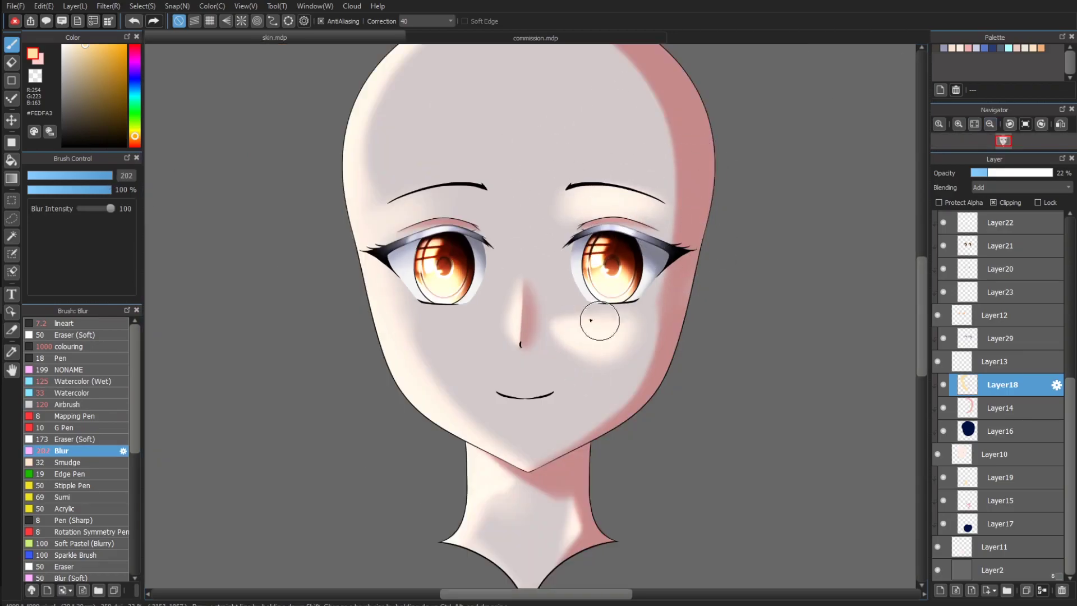
# Lasso the brow and cheek highlights around the eye on the shadowed side and paste them onto their own layer.
pyautogui.press('l')
pyautogui.moveTo(675, 370); pyautogui.dragTo(674, 371)
pyautogui.hotkey('ctrl', 'c')
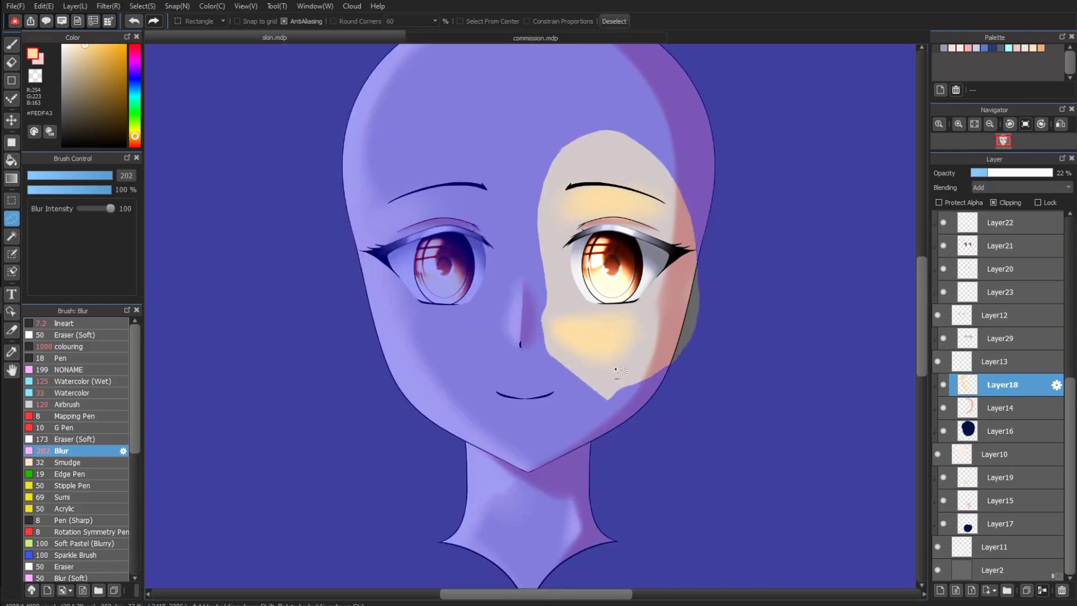
pyautogui.hotkey('ctrl', 'v')
# Set the pasted highlight layer's blending to Add and its opacity to 19%.
pyautogui.click(1021, 187)
pyautogui.click(991, 207)
pyautogui.moveTo(990, 172); pyautogui.dragTo(981, 174)
pyautogui.click(974, 124)
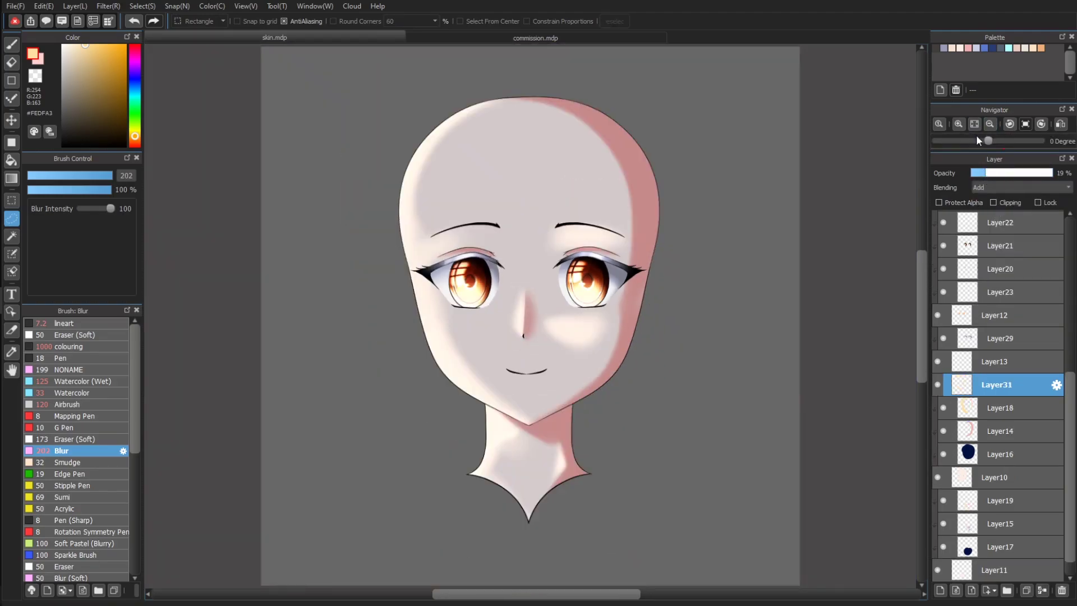